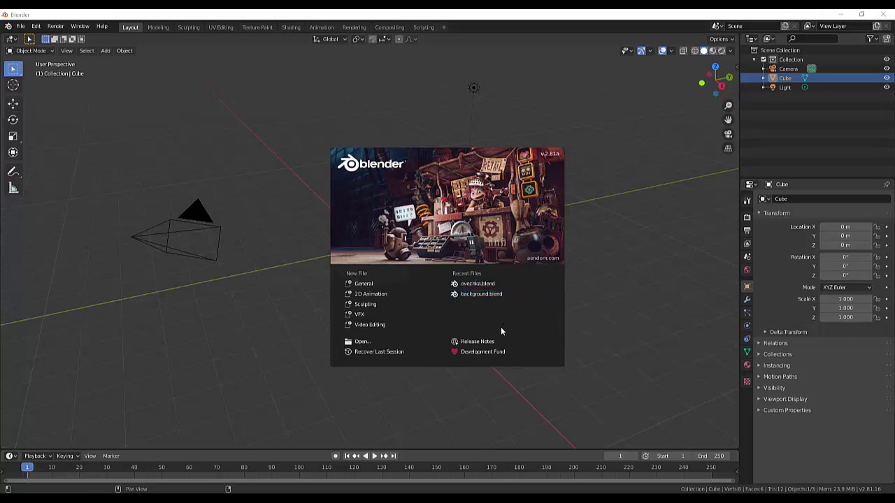
- Open ovechka.blend from the Recent Files list on the splash screen
left_click(474, 284)
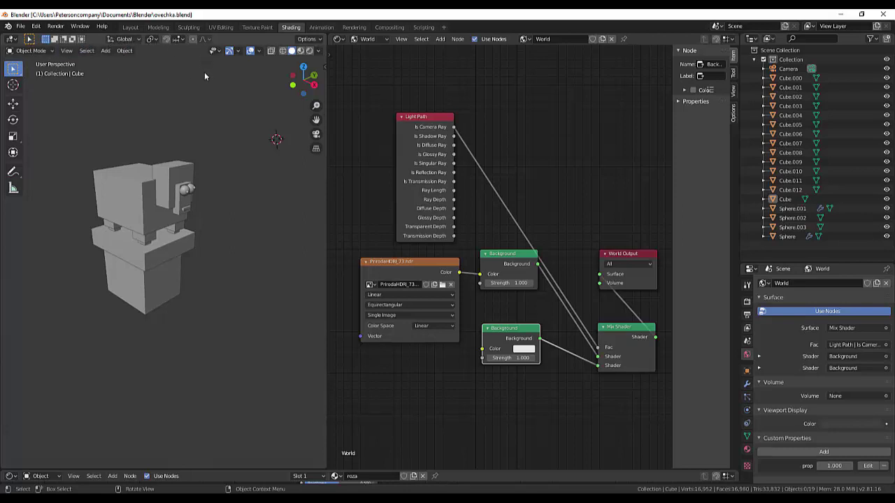
- Switch to the Layout workspace to view the sheep model and camera
left_click(131, 28)
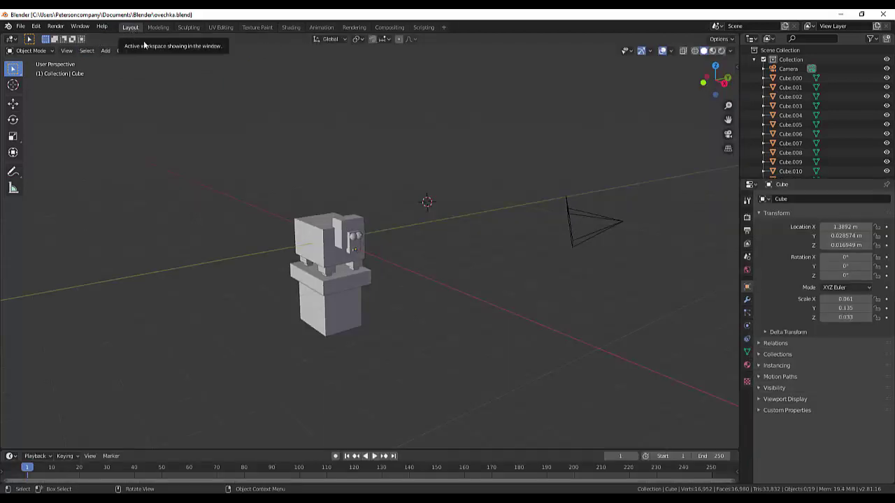
- Show the sheep scene in Material Preview shading, zoom in, then open the File menu
left_click(714, 50)
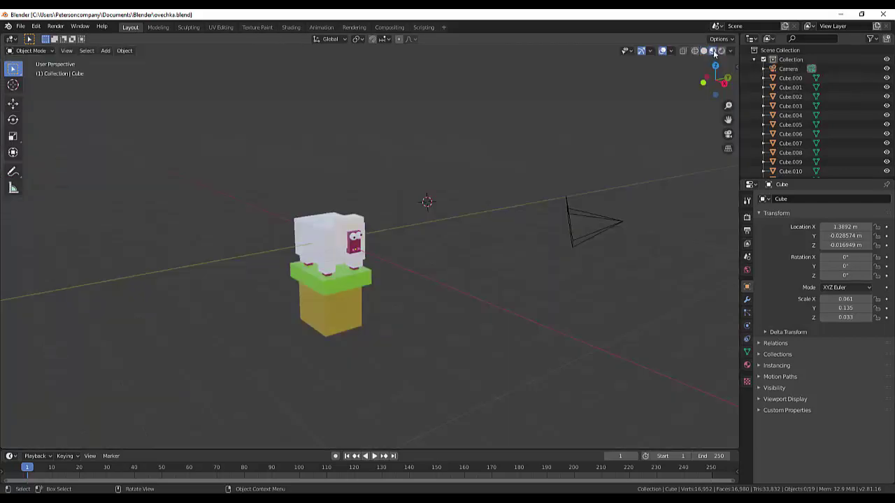
scroll(322, 273, "up", 1)
scroll(313, 265, "up", 2)
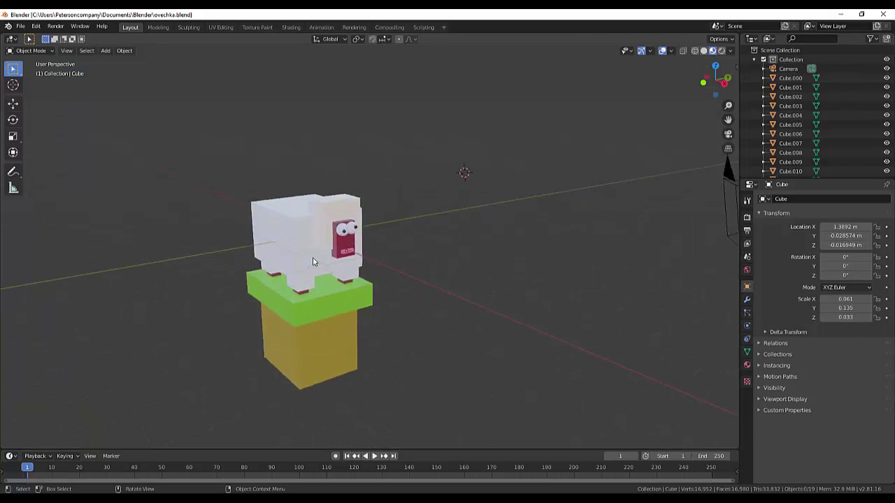
scroll(224, 320, "up", 1)
scroll(224, 320, "up", 1)
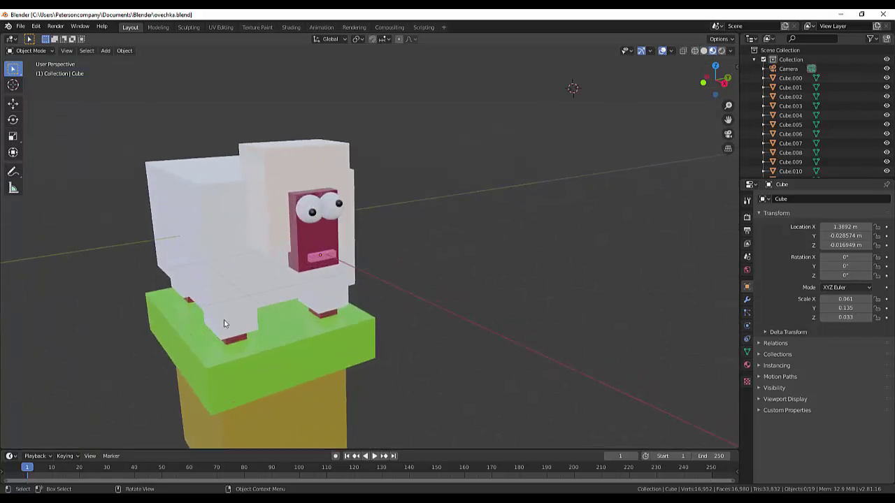
scroll(224, 319, "up", 2)
scroll(225, 324, "down", 2)
scroll(225, 324, "down", 2)
scroll(224, 324, "up", 1)
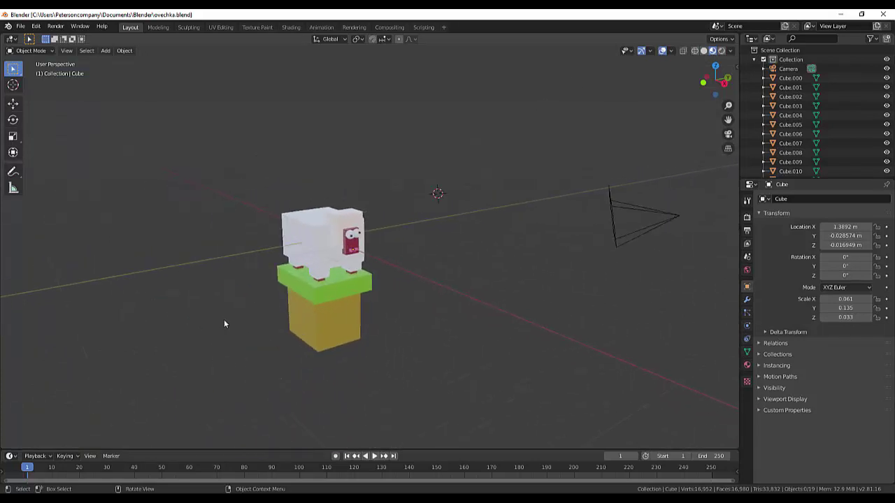
left_click(20, 28)
mouse_move(33, 37)
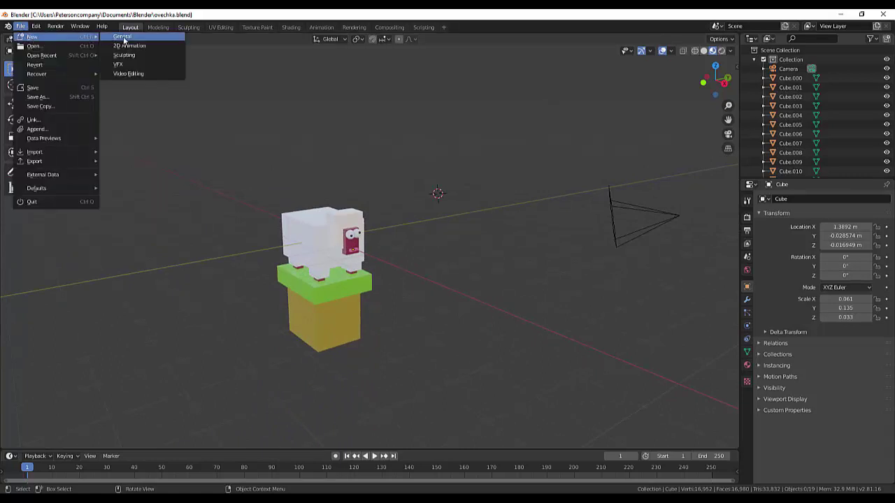
- Create a new General file with default cube, camera and light, then check the interaction mode list
left_click(124, 36)
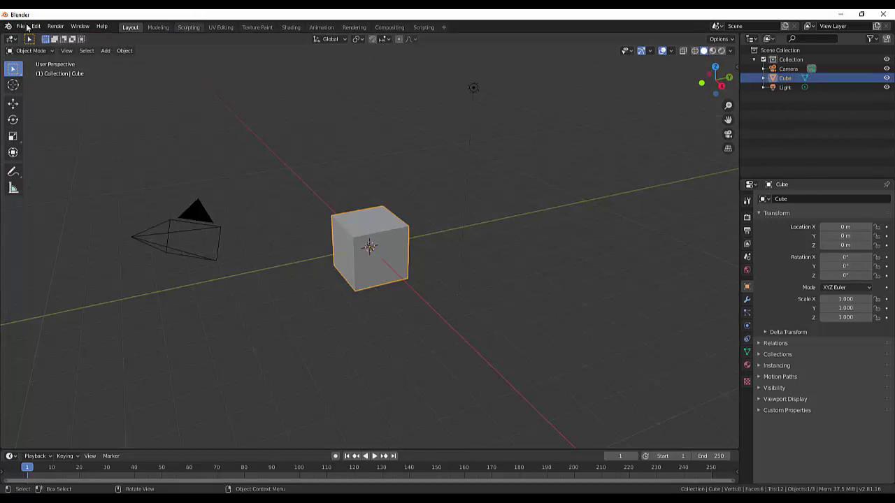
left_click(51, 51)
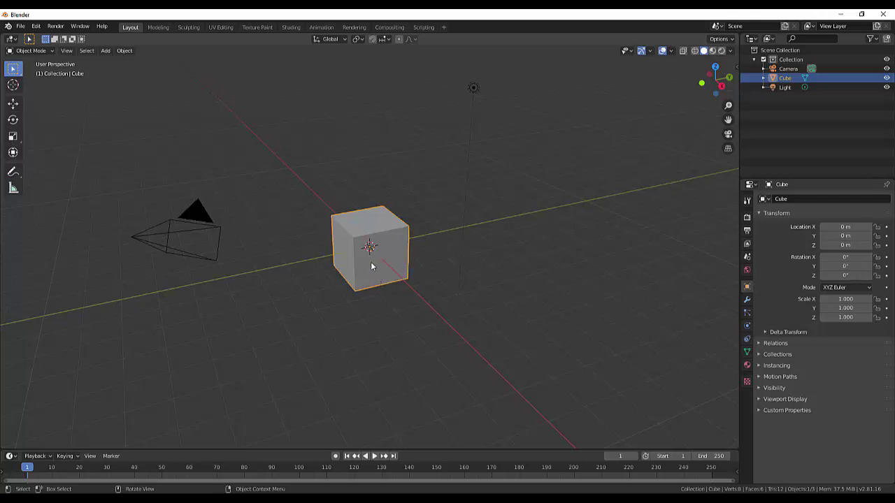
scroll(373, 266, "up", 2)
scroll(373, 265, "up", 3)
scroll(373, 265, "up", 3)
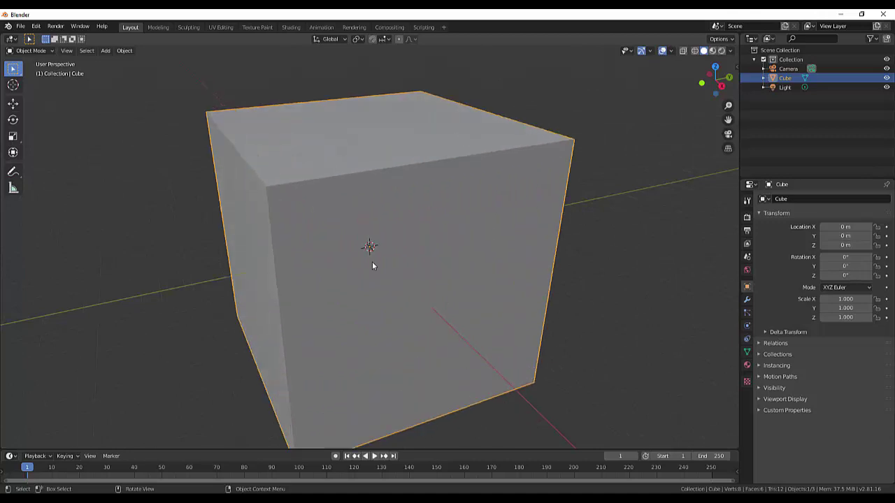
scroll(372, 265, "down", 2)
scroll(372, 265, "down", 3)
scroll(372, 265, "down", 1)
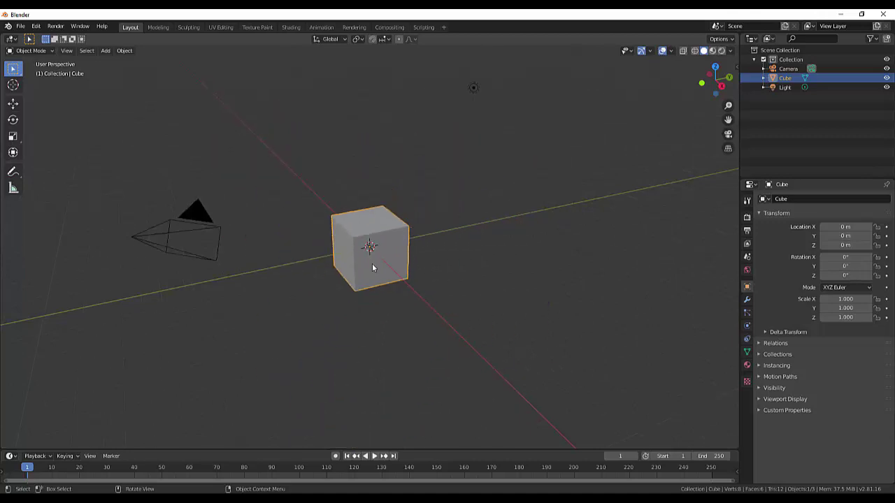
scroll(372, 265, "down", 1)
scroll(373, 268, "up", 1)
scroll(373, 268, "up", 4)
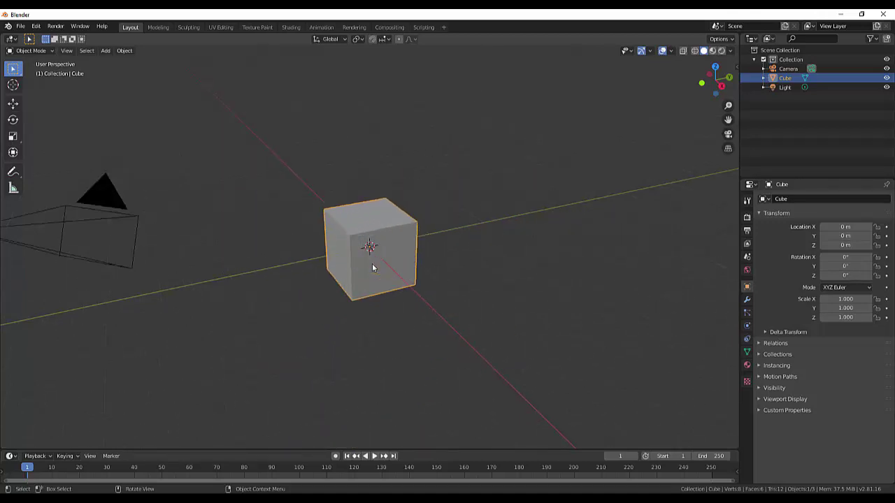
mouse_move(372, 264)
middle_mouse_down()
mouse_move(532, 235)
mouse_move(591, 235)
mouse_move(559, 329)
mouse_move(418, 329)
mouse_move(358, 248)
mouse_move(343, 264)
mouse_move(158, 277)
mouse_move(489, 237)
mouse_move(410, 352)
mouse_move(349, 232)
mouse_move(343, 180)
mouse_move(332, 292)
mouse_move(343, 252)
mouse_move(374, 256)
middle_mouse_up()
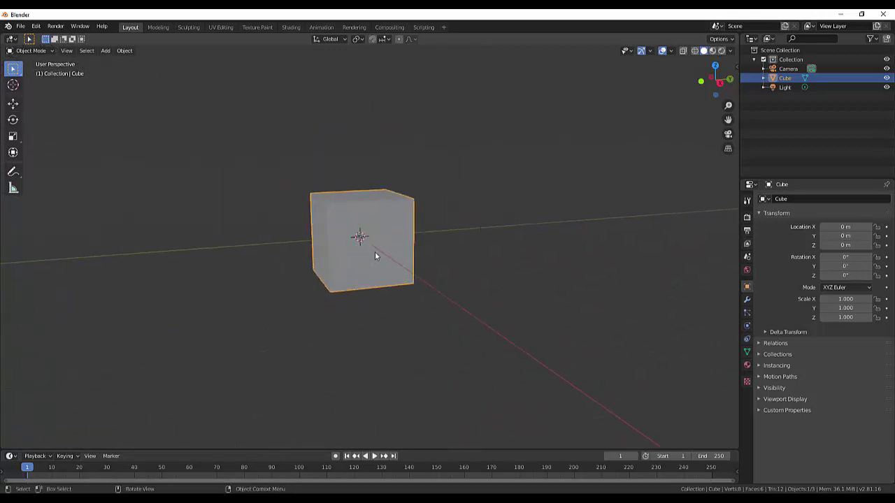
scroll(375, 256, "up", 2)
mouse_move(483, 197)
middle_mouse_down()
mouse_move(483, 240)
mouse_move(418, 262)
mouse_move(372, 226)
mouse_move(352, 186)
mouse_move(486, 174)
mouse_move(486, 212)
middle_mouse_up()
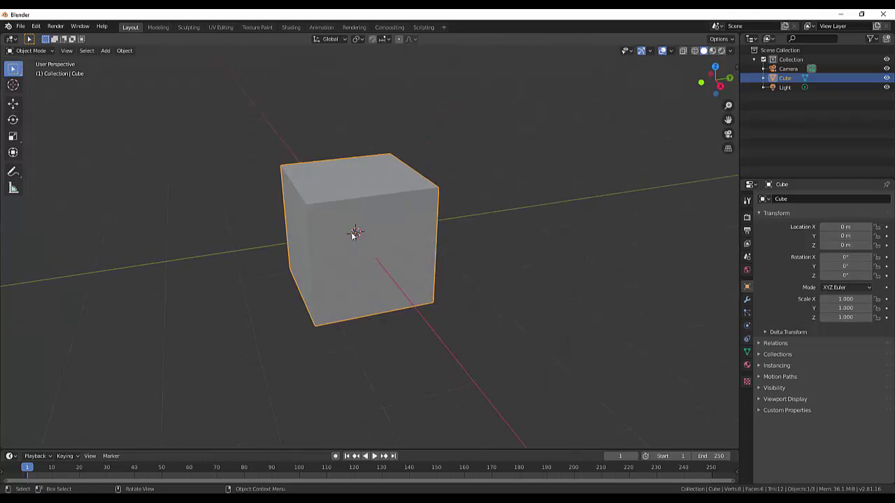
- Drag the Move gizmo along Y, Z and X to place the cube at about X -0.808, Y 0.176, Z -0.163 m
left_click(12, 85)
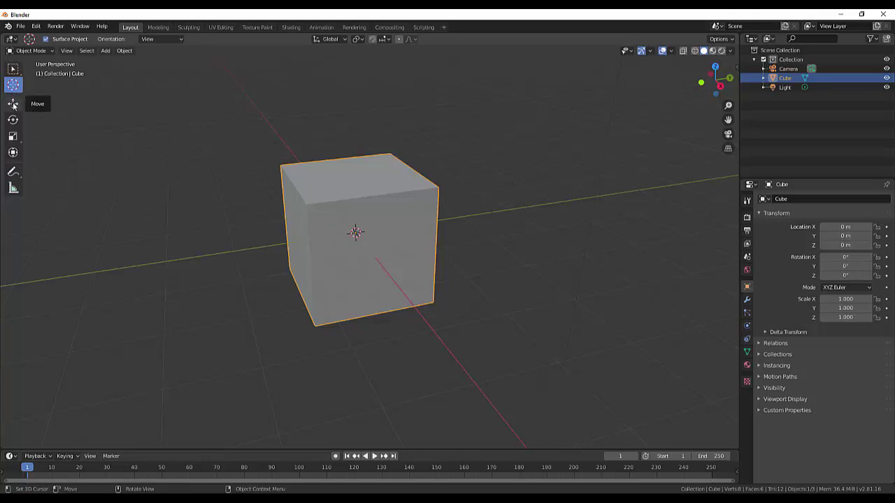
left_click(12, 104)
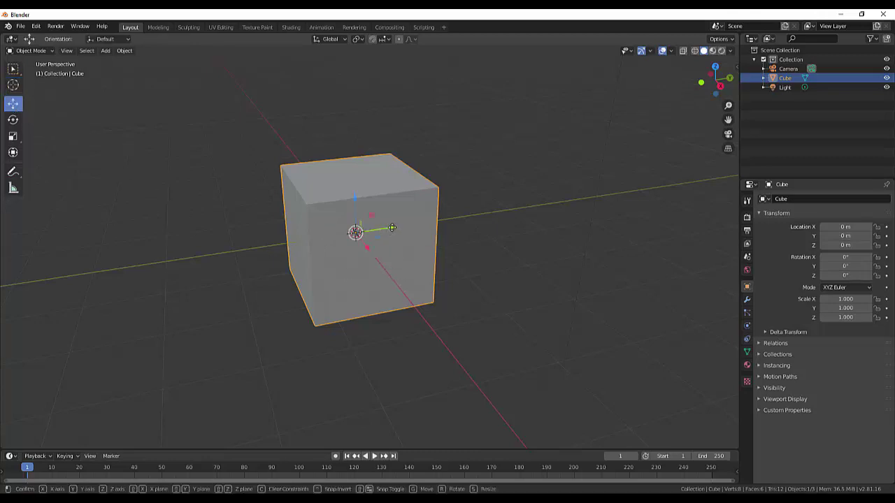
left_click_drag(391, 232, 400, 232)
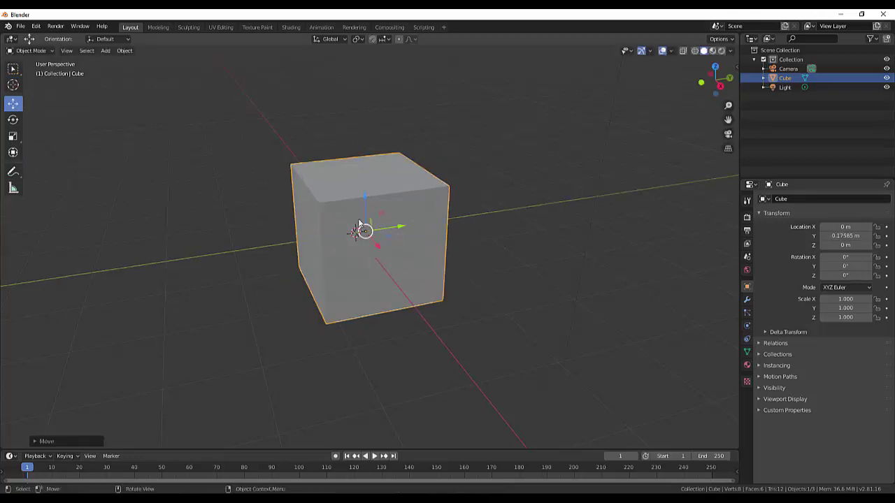
mouse_move(367, 199)
left_mouse_down()
mouse_move(358, 186)
mouse_move(362, 211)
left_mouse_up()
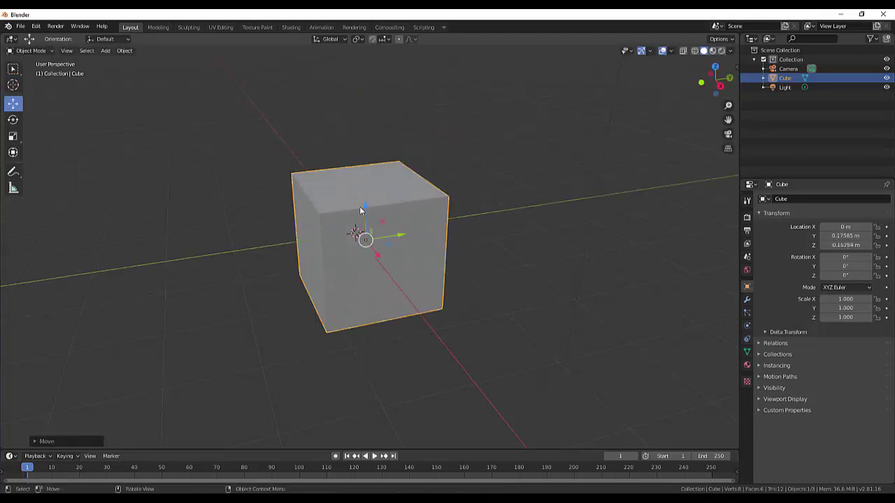
mouse_move(381, 262)
left_mouse_down()
mouse_move(407, 296)
mouse_move(363, 242)
left_mouse_up()
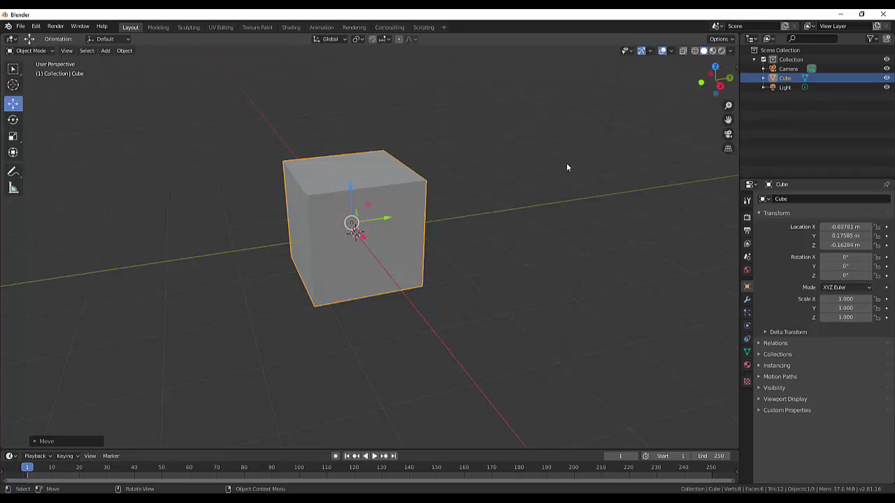
- Orbit and zoom the view around the moved cube, then deselect it
mouse_move(714, 80)
left_mouse_down()
mouse_move(703, 83)
mouse_move(709, 74)
left_mouse_up()
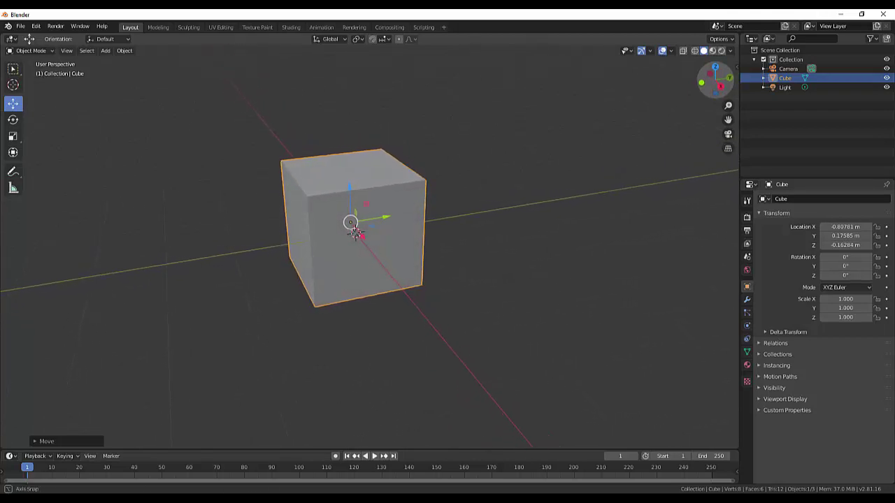
left_click_drag(709, 74, 584, 193)
scroll(518, 276, "down", 1)
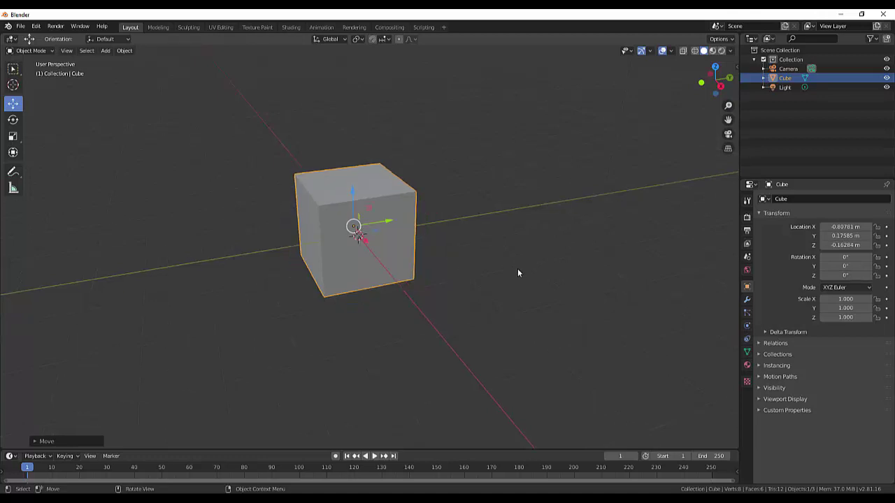
scroll(517, 269, "down", 1)
scroll(513, 264, "down", 1)
scroll(509, 262, "up", 2)
scroll(509, 262, "up", 1)
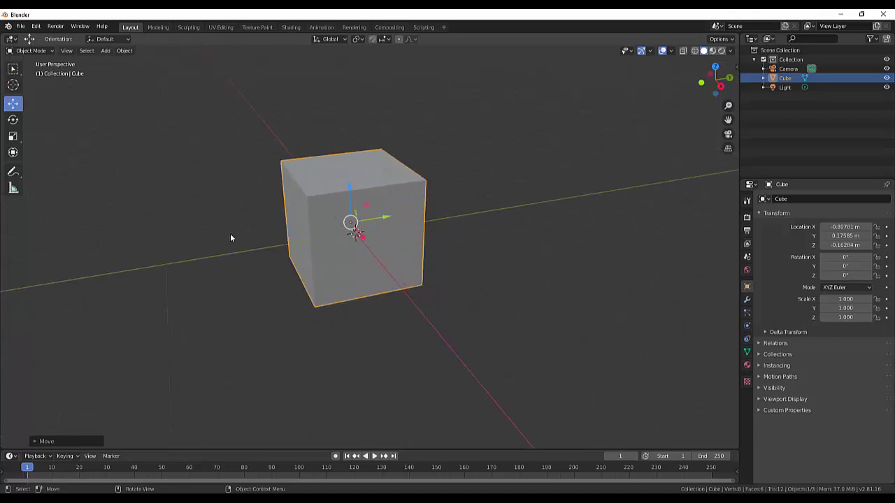
left_click(464, 269)
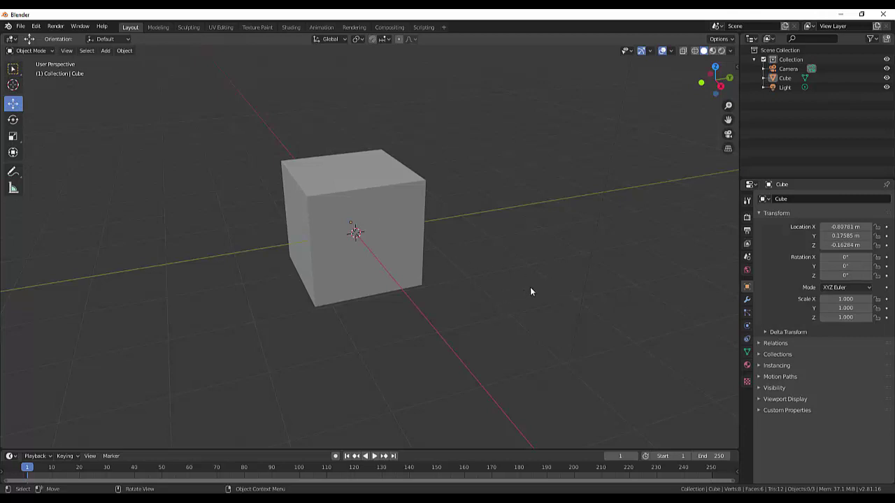
- Enter Edit Mode, grab-move the cube's vertices with G, then return to Object Mode
left_click(31, 52)
left_click(31, 72)
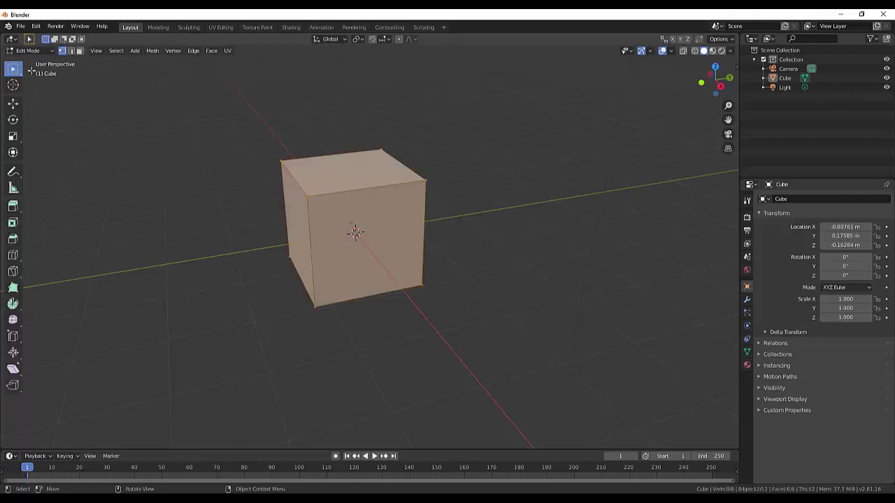
key("g")
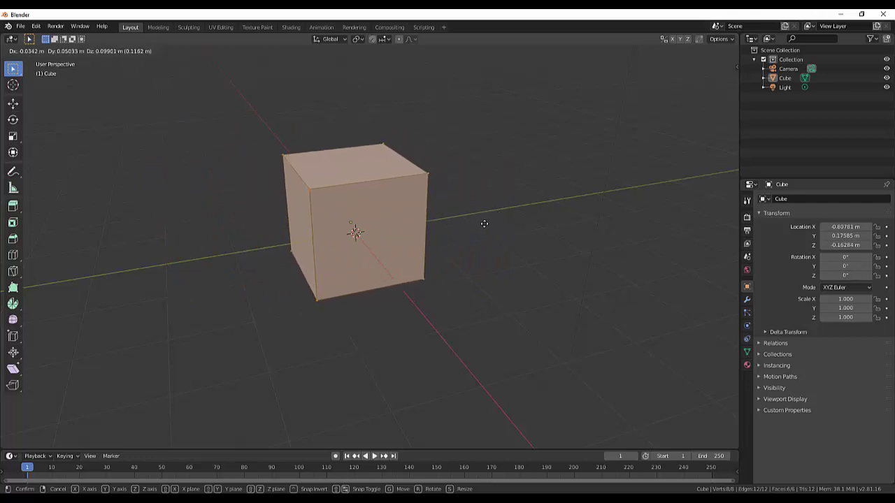
left_click(483, 225)
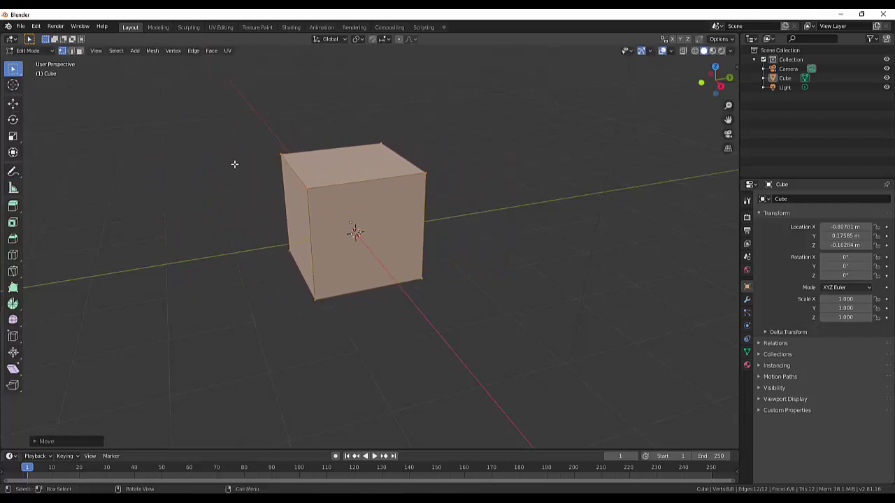
left_click(27, 51)
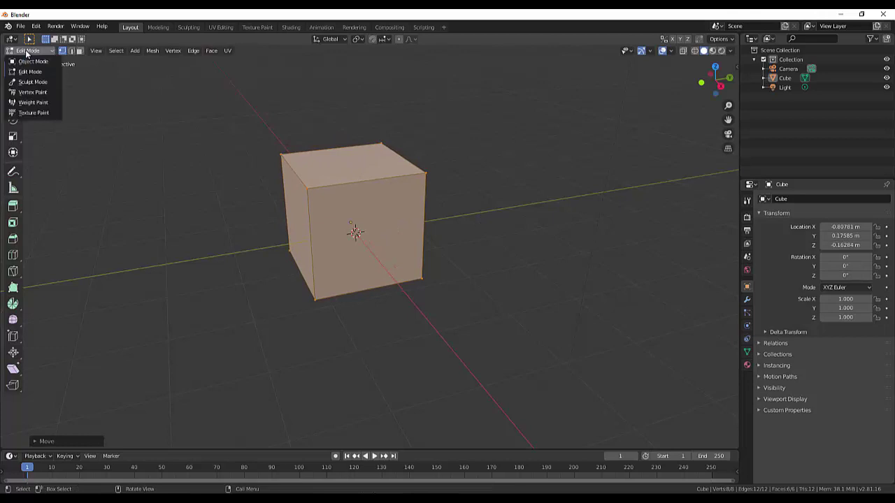
left_click(31, 61)
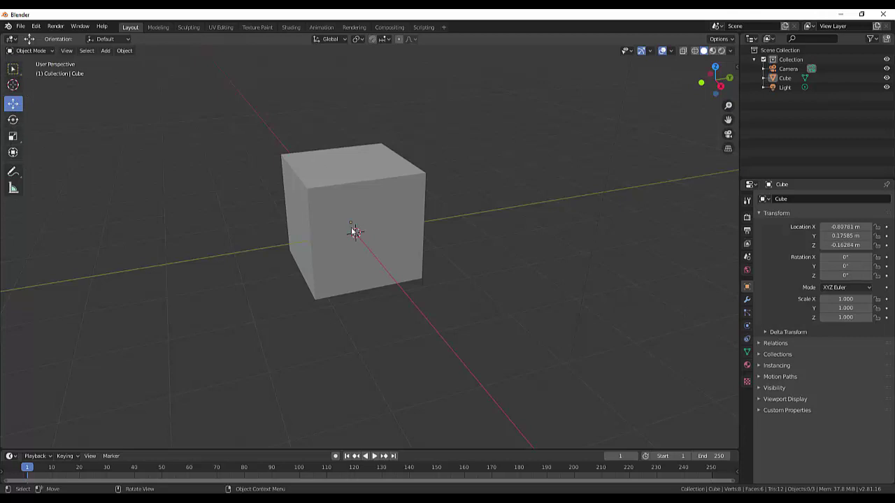
- Place the 3D cursor in empty space right of the cube on the green axis line
left_click(13, 87)
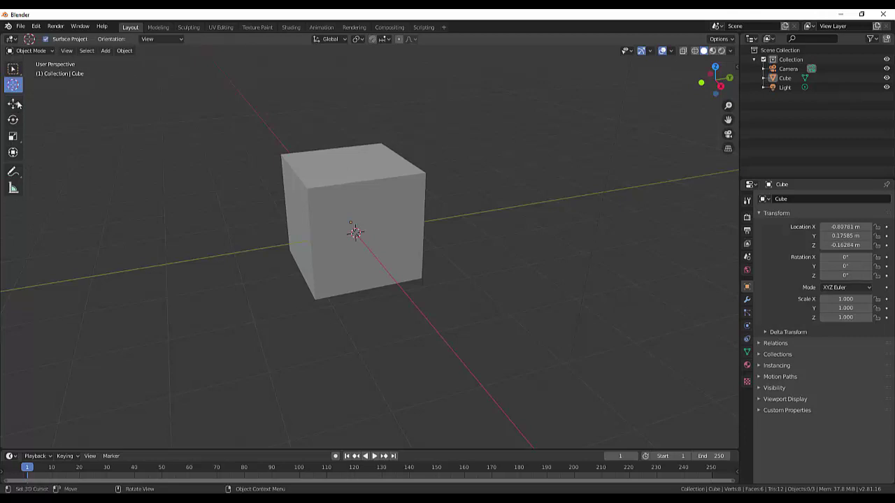
key("shift")
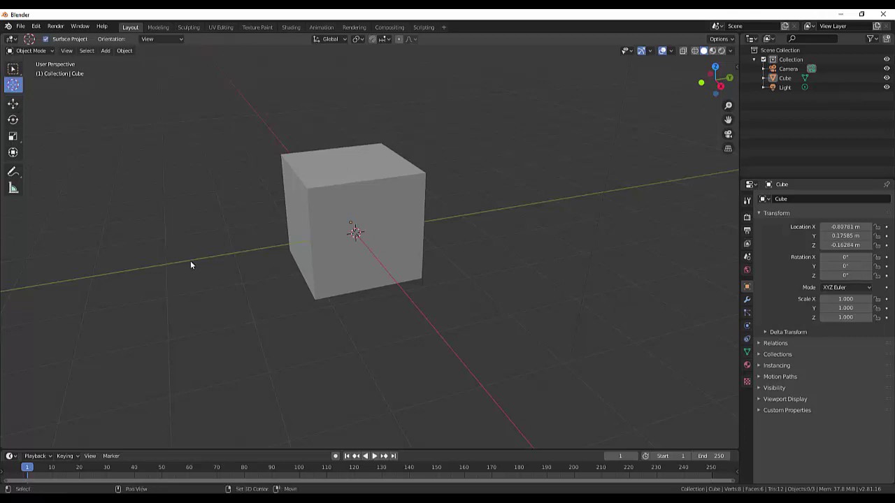
key("ctrl")
mouse_move(362, 233)
right_mouse_down("shift")
mouse_move(418, 113)
mouse_move(562, 118)
mouse_move(579, 196)
right_mouse_up("shift")
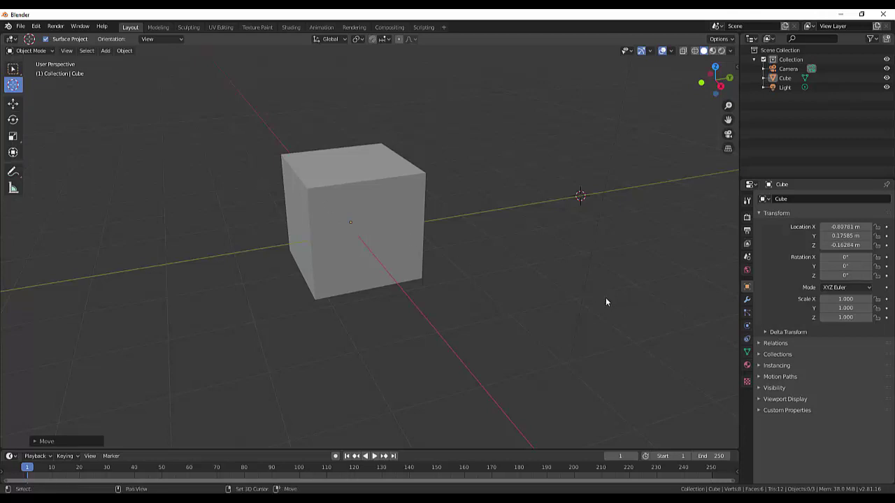
key("shift+a")
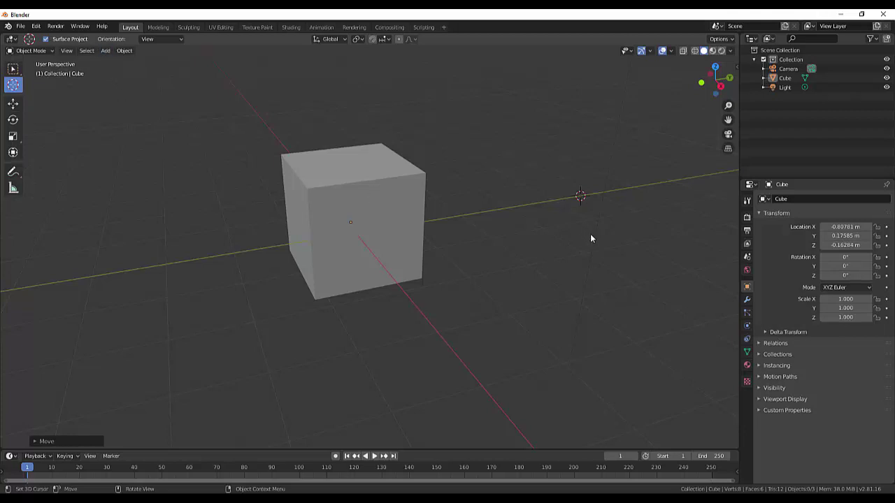
- Add a second cube at the cursor, return the cursor to the first cube, and delete Cube.001
key("shift+a")
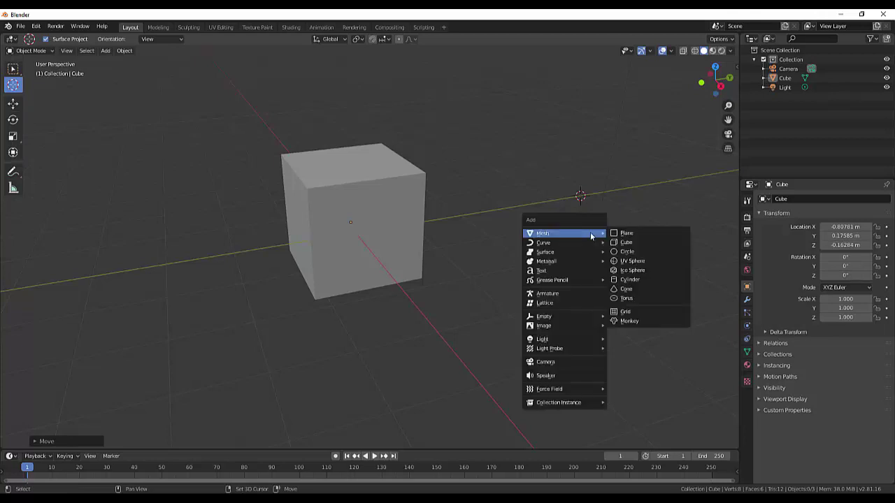
left_click(629, 243)
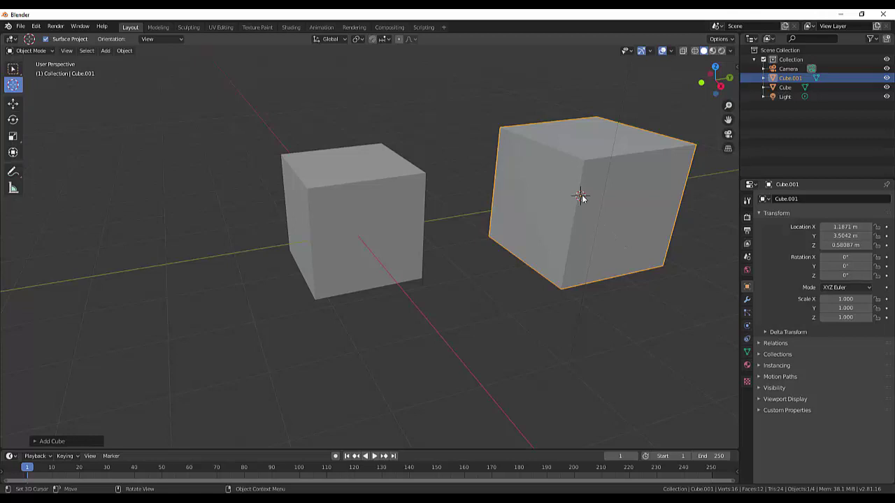
right_click_drag(580, 196, 362, 232, "shift")
key("Delete")
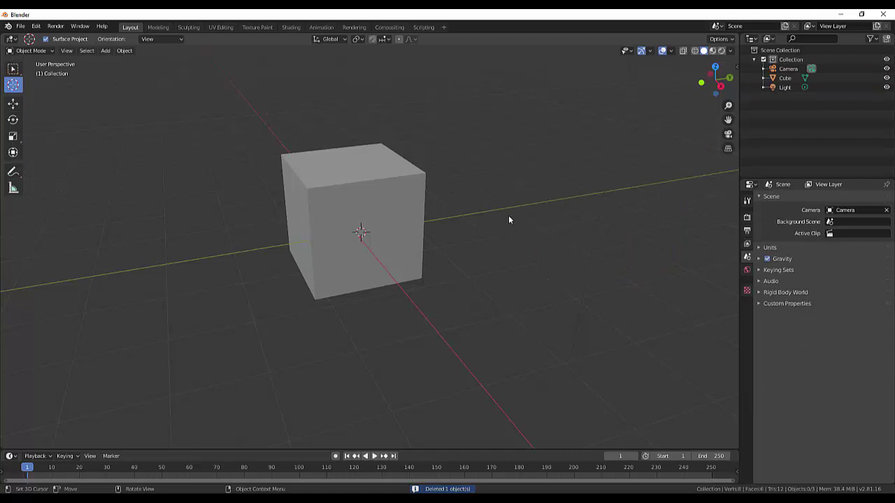
- Select the cube and move it along Z with G, raising it to Z -0.11465 m
left_click(13, 105)
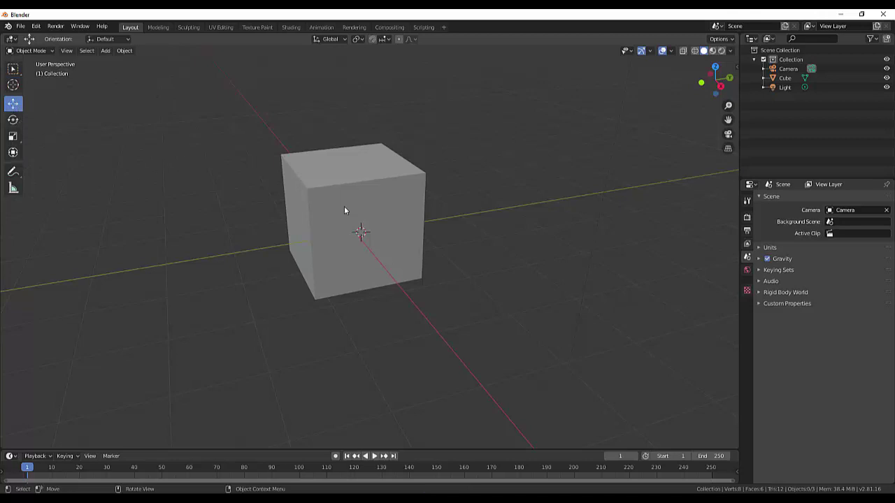
left_click(13, 120)
left_click(12, 103)
left_click(336, 178)
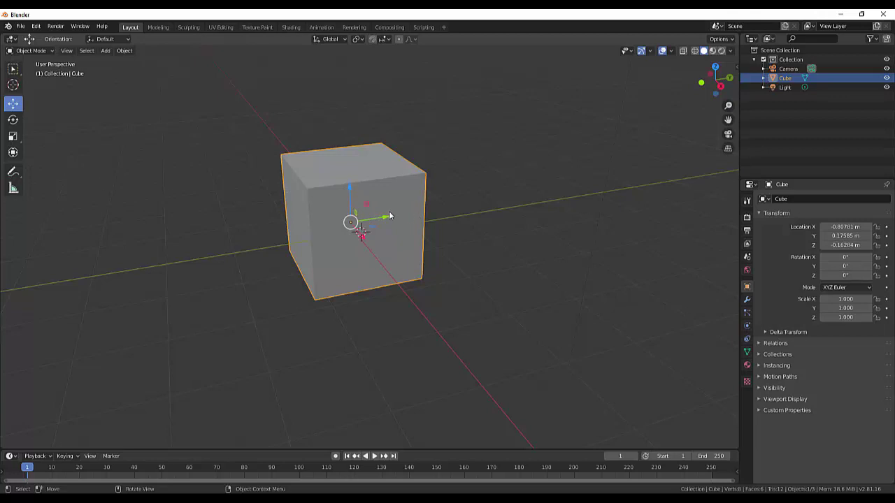
key("s")
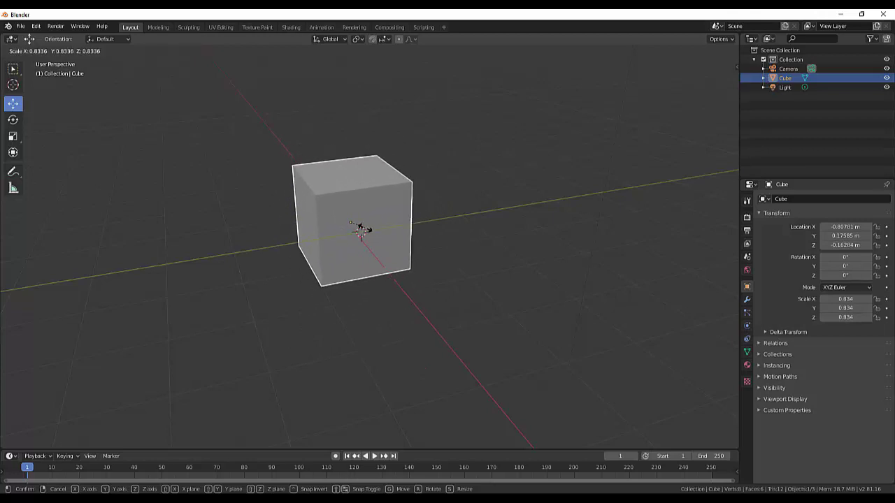
key("g")
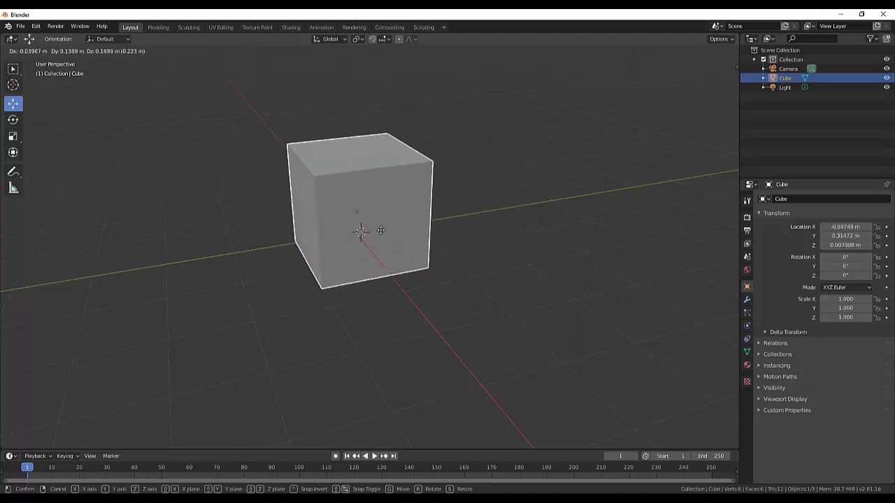
key("y")
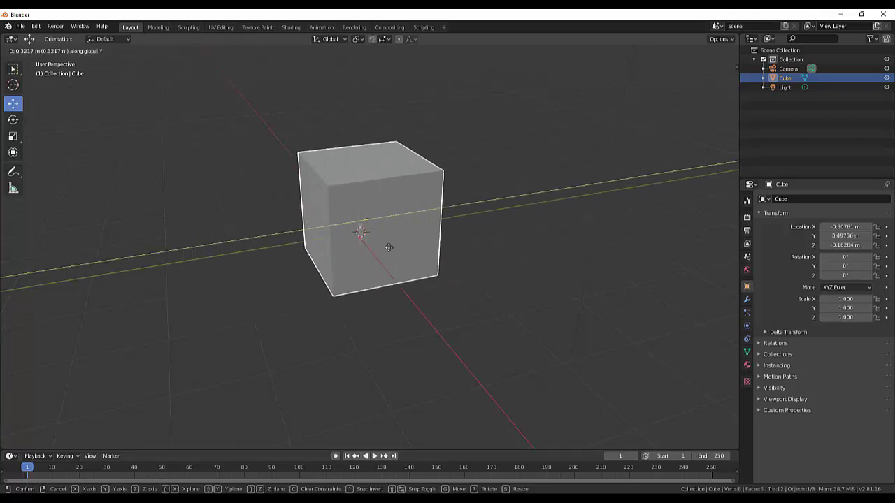
key("x")
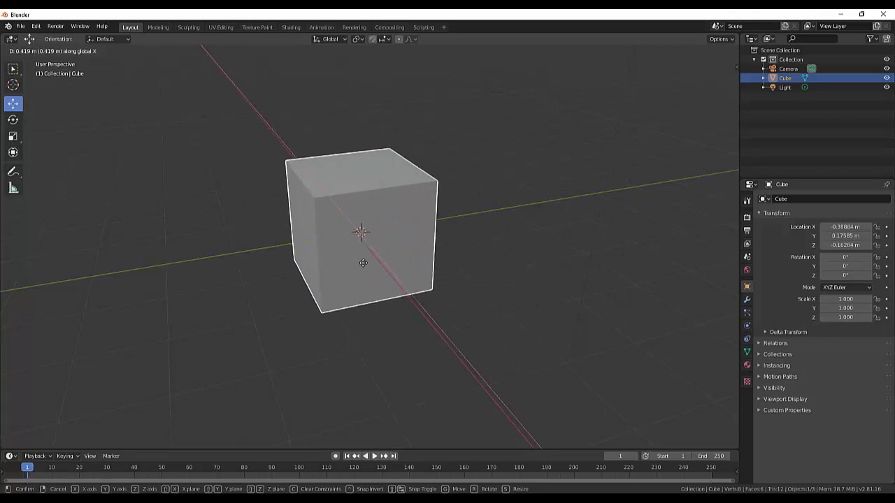
key("z")
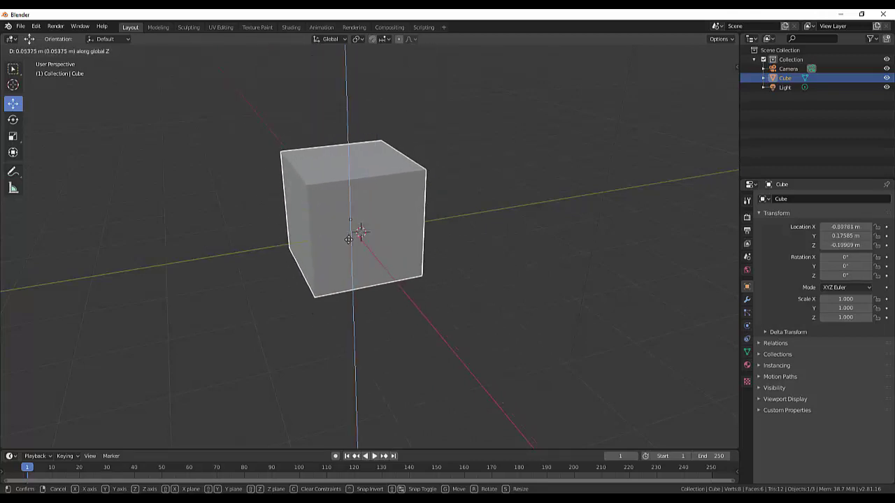
left_click(348, 252)
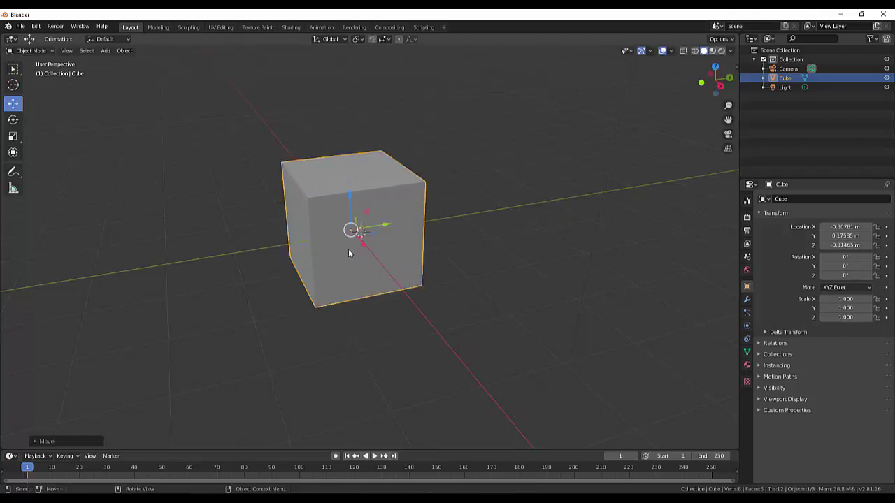
- Scale the cube into a box with scale X 1.459, Y 1.835, Z 1.000
left_click(12, 138)
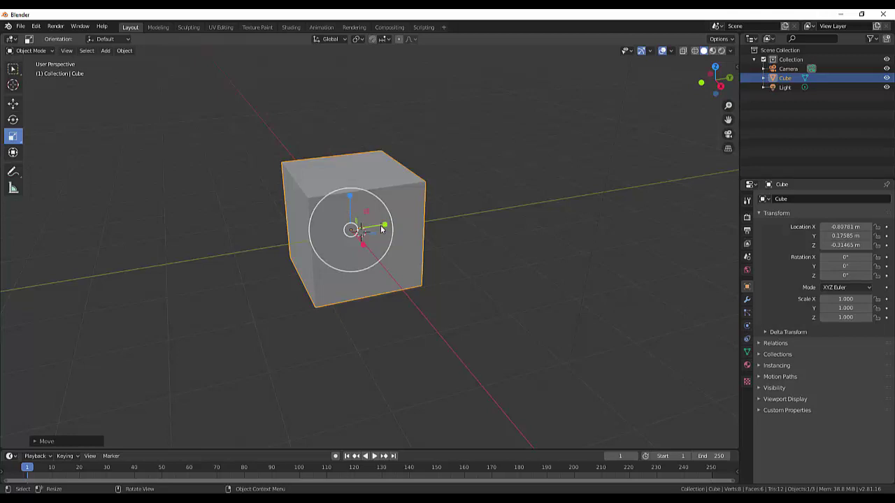
left_click_drag(384, 223, 402, 223)
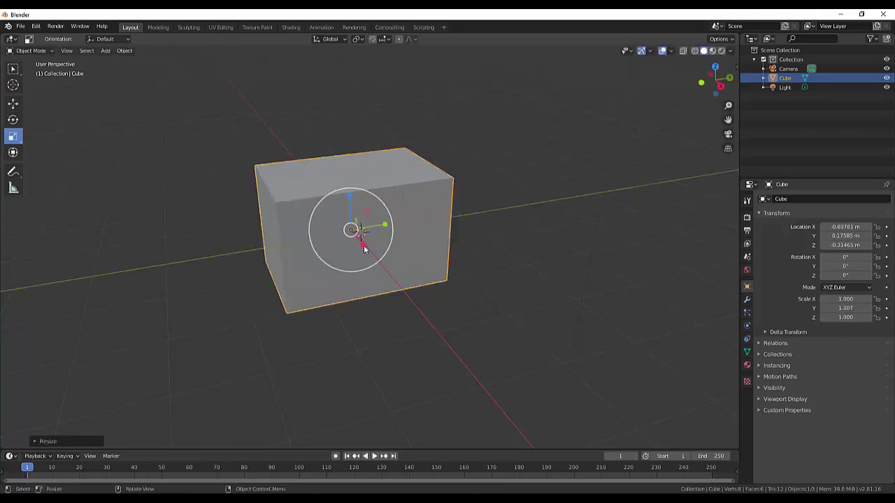
key("s")
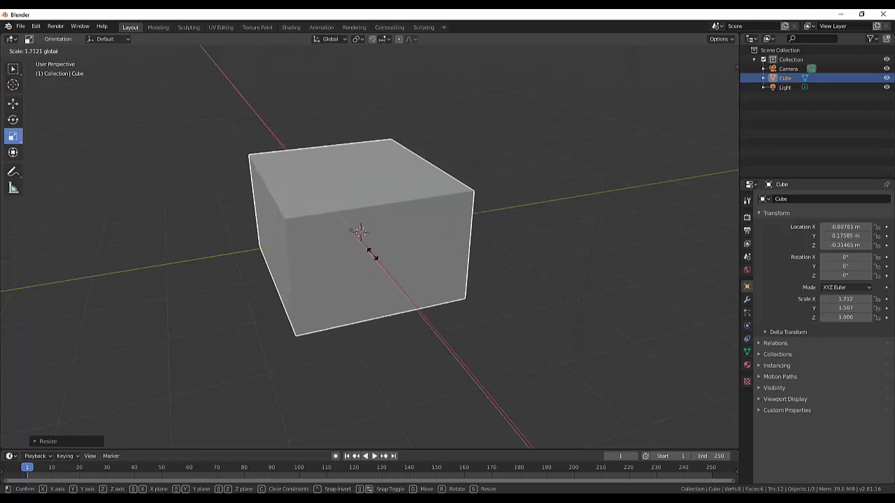
left_click(376, 257)
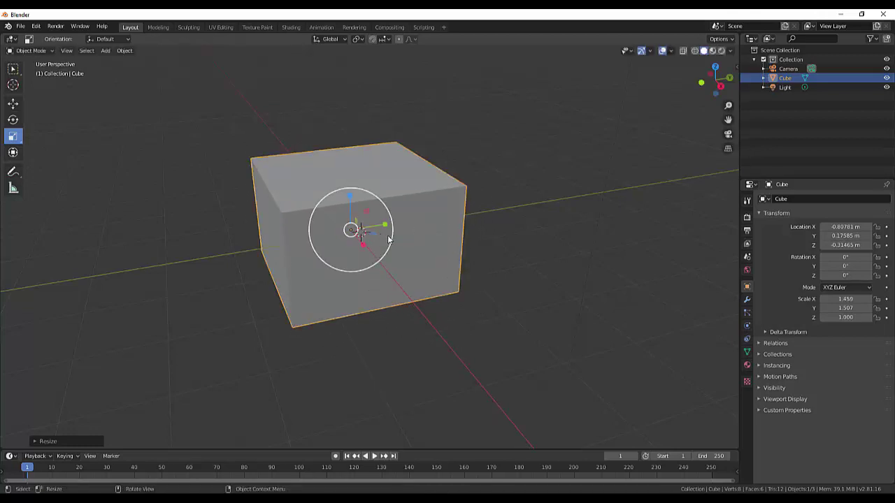
key("x")
key("Escape")
mouse_move(385, 225)
left_mouse_down()
mouse_move(431, 217)
mouse_move(391, 233)
left_mouse_up()
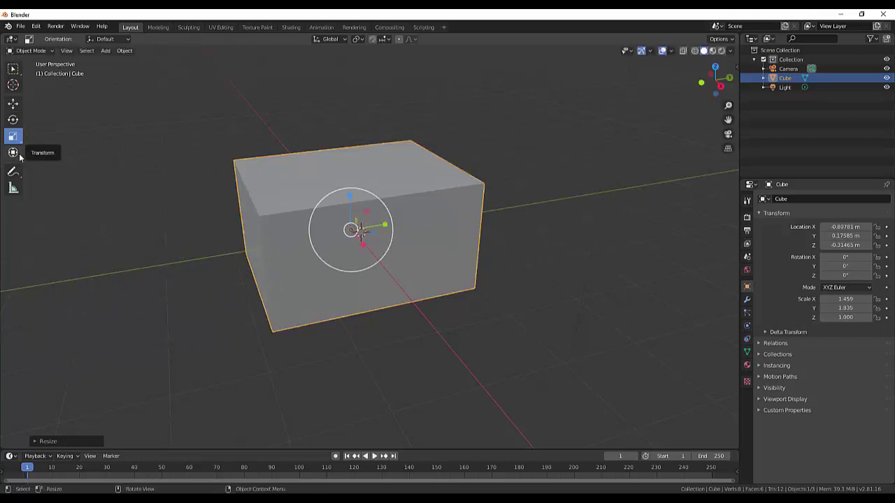
- Tilt the stretched box around its Y and Z axes with the rotate handles
left_click(15, 153)
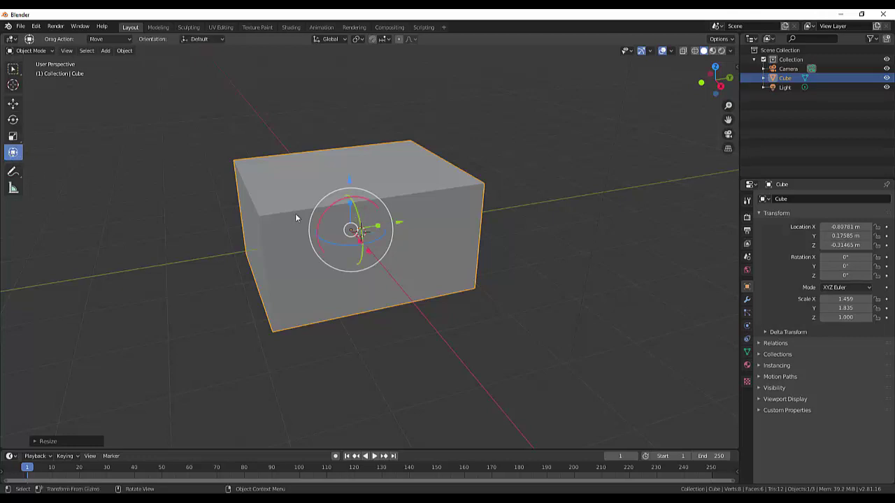
mouse_move(359, 248)
left_mouse_down()
mouse_move(358, 228)
mouse_move(343, 305)
mouse_move(325, 344)
left_mouse_up()
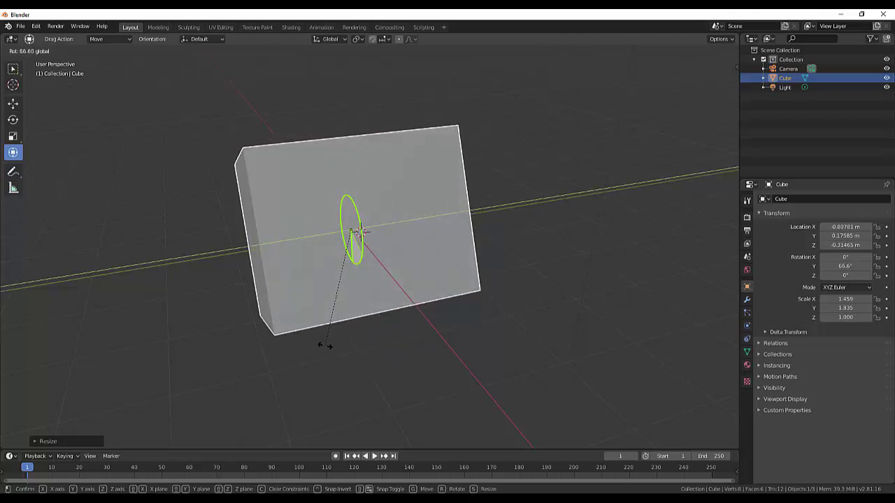
key("z")
left_click_drag(325, 344, 323, 332)
- Switch the viewport to Rendered shading, spin the box once more, then delete it
key("z")
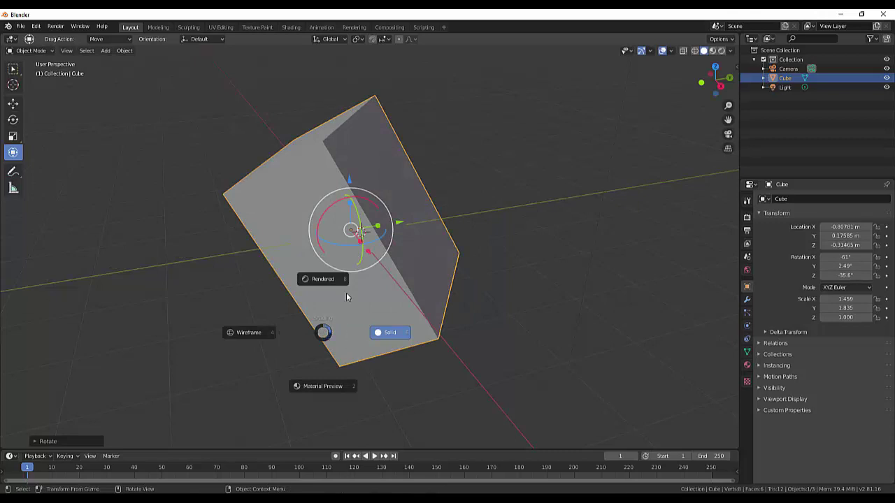
left_click(319, 254)
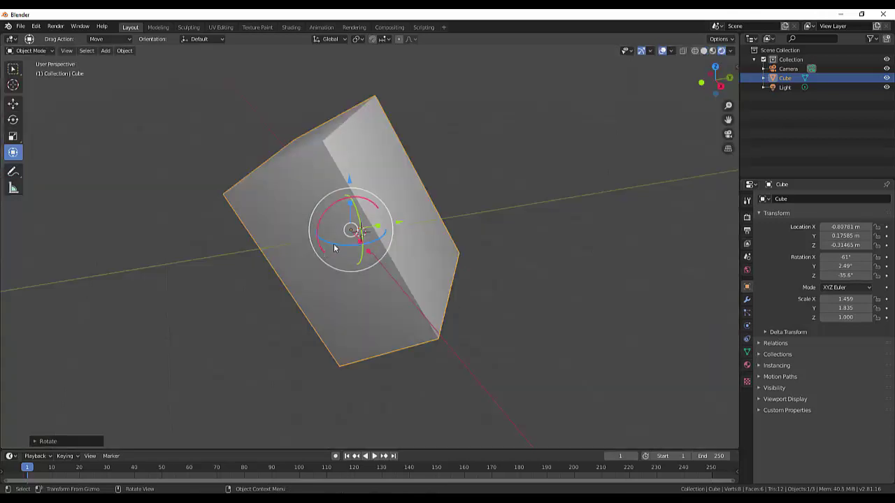
mouse_move(334, 248)
left_mouse_down()
mouse_move(333, 214)
mouse_move(401, 282)
left_mouse_up()
key("Delete")
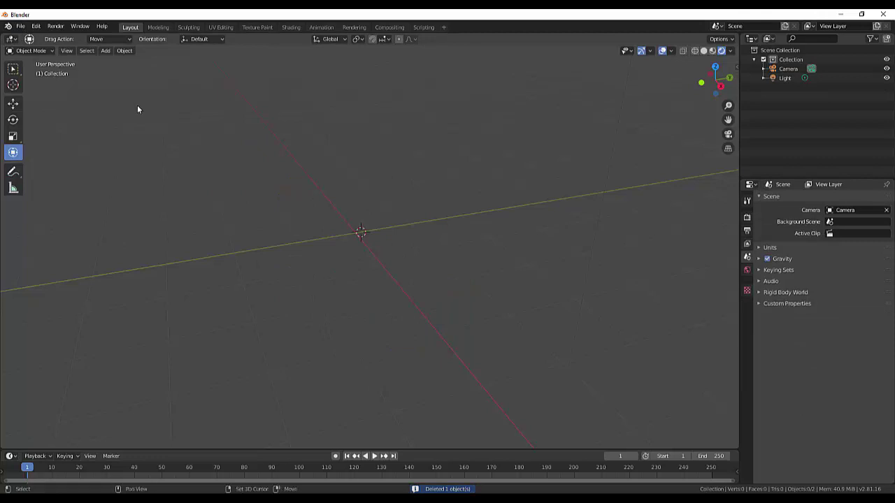
- Add a default cube from Add > Mesh, placed at X 1.3407, Y -0.36409, Z 0.65426 m
key("shift+a")
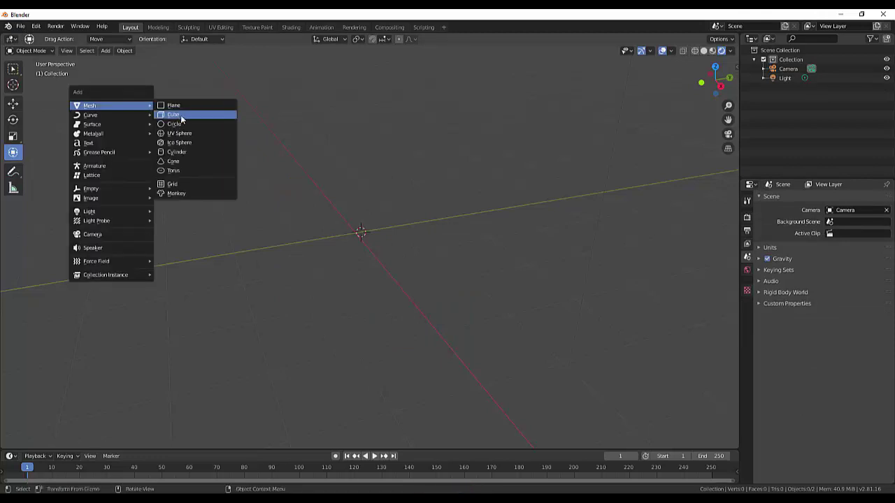
left_click(181, 117)
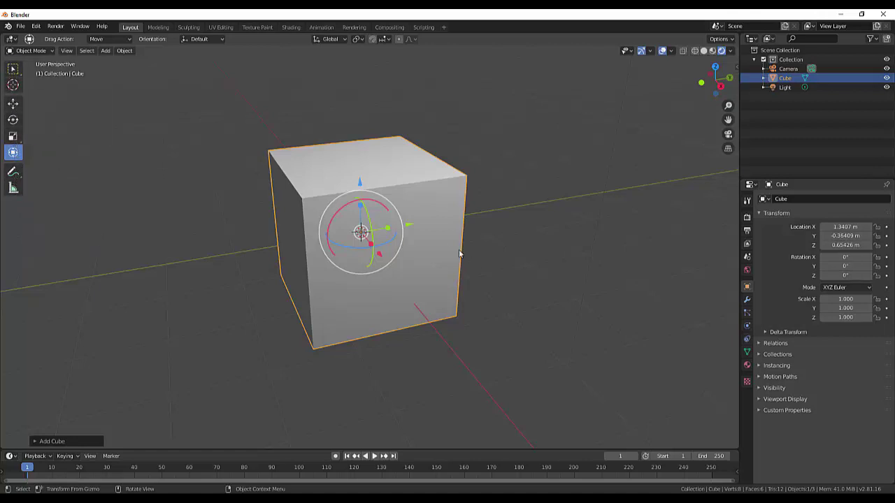
left_click(530, 262)
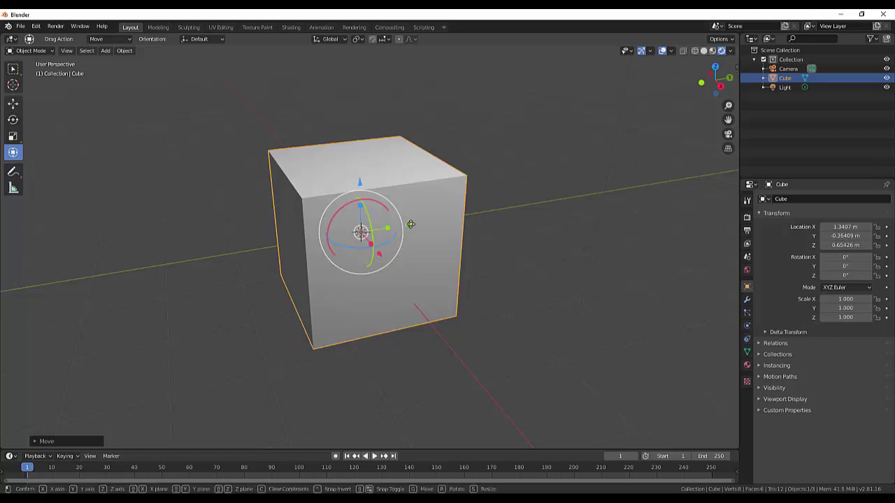
- Grab the cube and drop it at about X -0.14 m, Y 0.34 m
left_click_drag(410, 230, 388, 228)
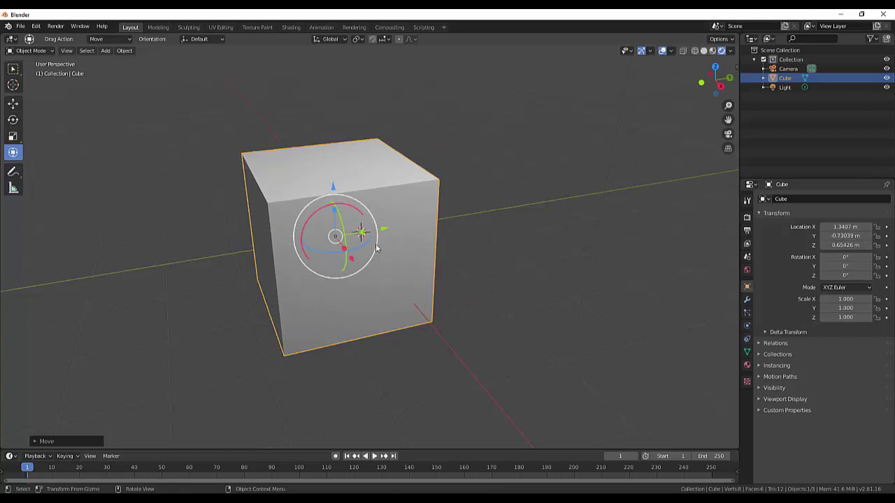
left_click_drag(385, 228, 415, 225)
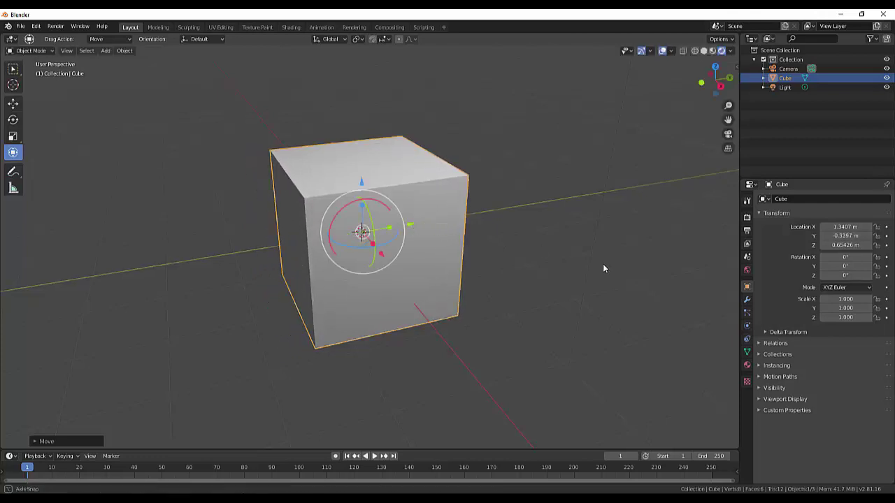
middle_click_drag(603, 265, 447, 253)
middle_click_drag(458, 285, 485, 267)
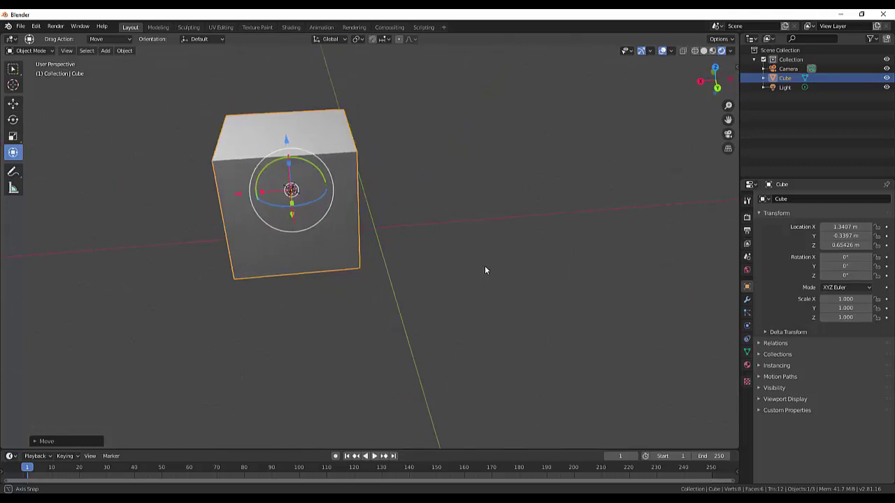
key("g")
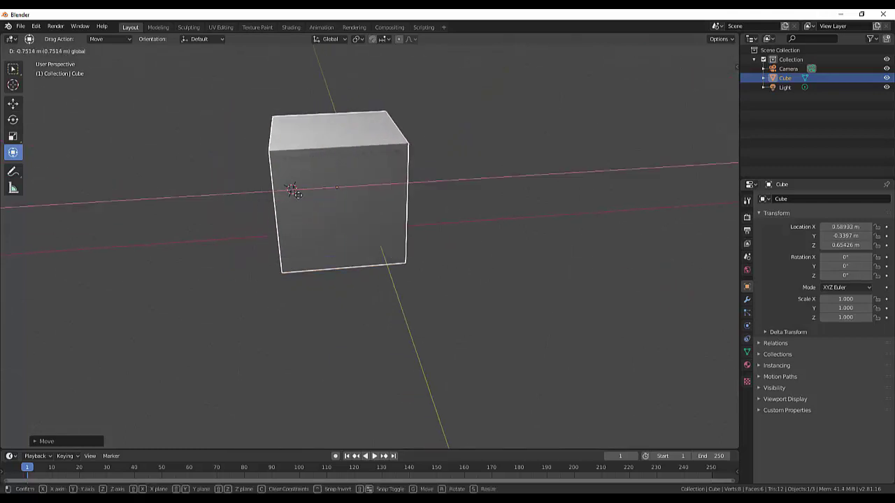
left_click(375, 236)
- Orbit and zoom the viewport around the moved cube
mouse_move(484, 248)
middle_mouse_down()
mouse_move(251, 273)
mouse_move(337, 208)
mouse_move(262, 211)
mouse_move(224, 273)
mouse_move(276, 269)
mouse_move(287, 249)
middle_mouse_up()
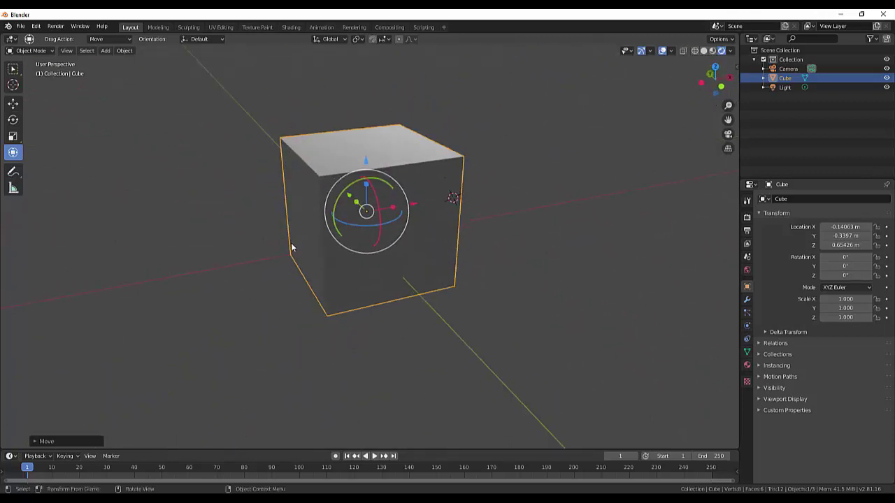
scroll(287, 249, "down", 4)
scroll(287, 249, "up", 3)
scroll(284, 245, "up", 5)
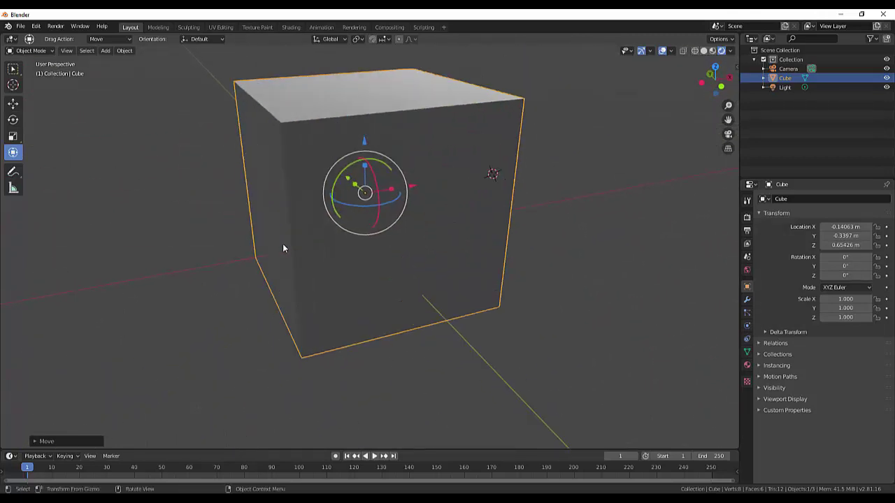
scroll(283, 243, "down", 3)
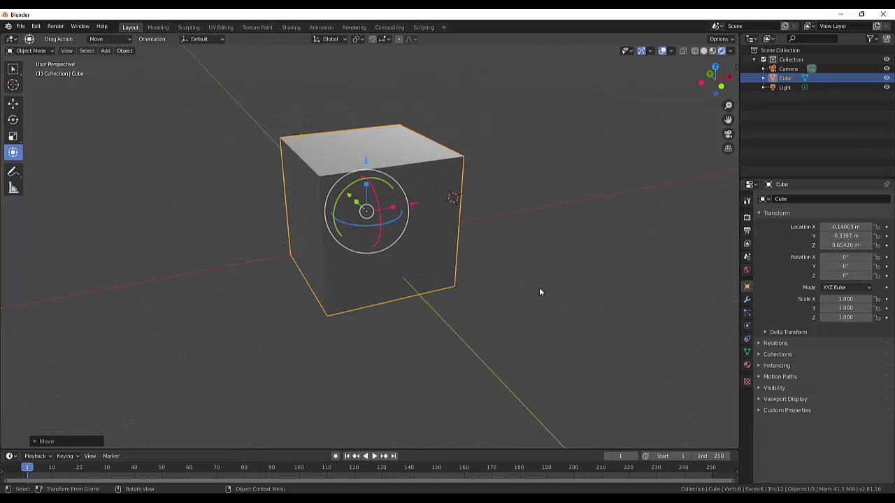
mouse_move(533, 291)
middle_mouse_down()
mouse_move(643, 264)
mouse_move(471, 291)
mouse_move(500, 264)
mouse_move(508, 290)
mouse_move(501, 278)
middle_mouse_up()
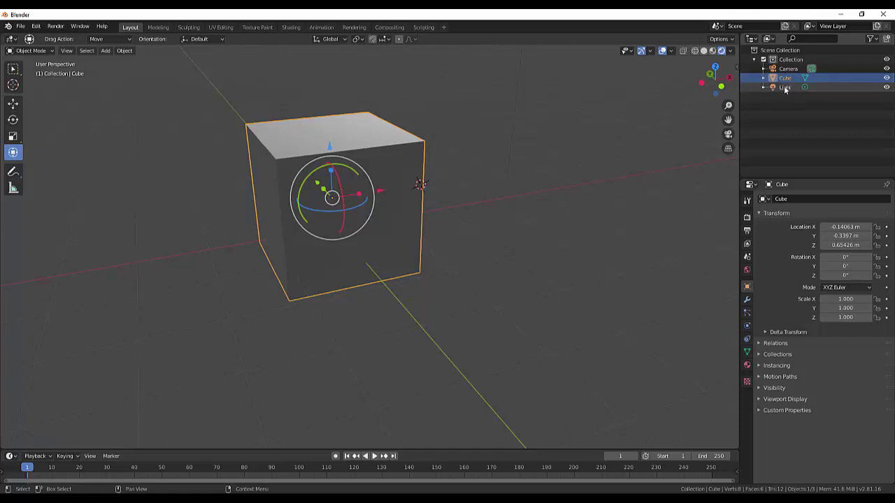
- Restore the cube selection and switch to the front view
left_click(784, 88)
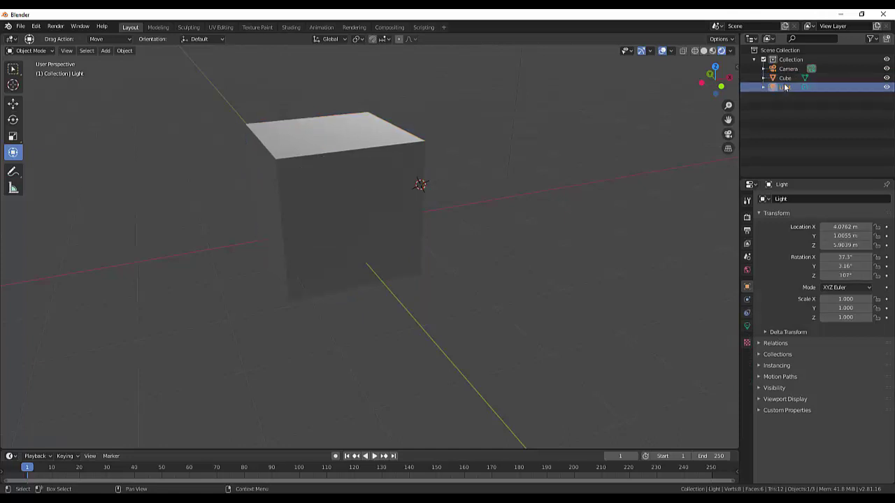
key("ctrl+z")
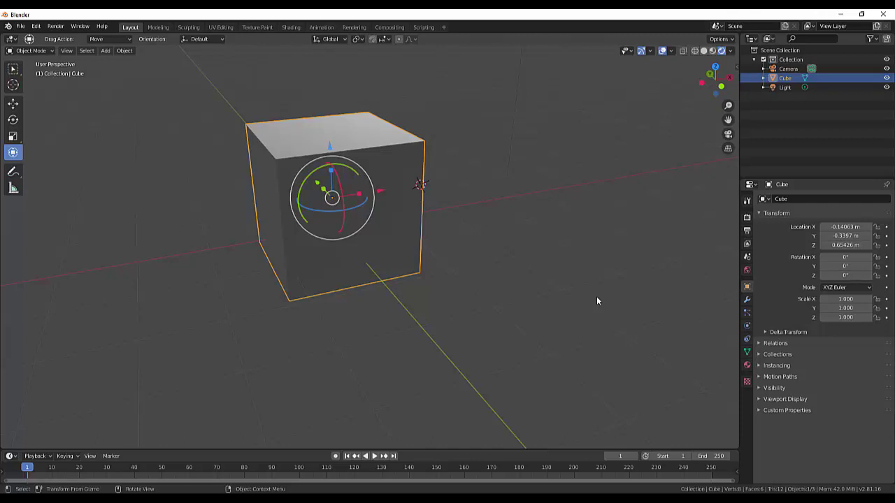
key("KP_1")
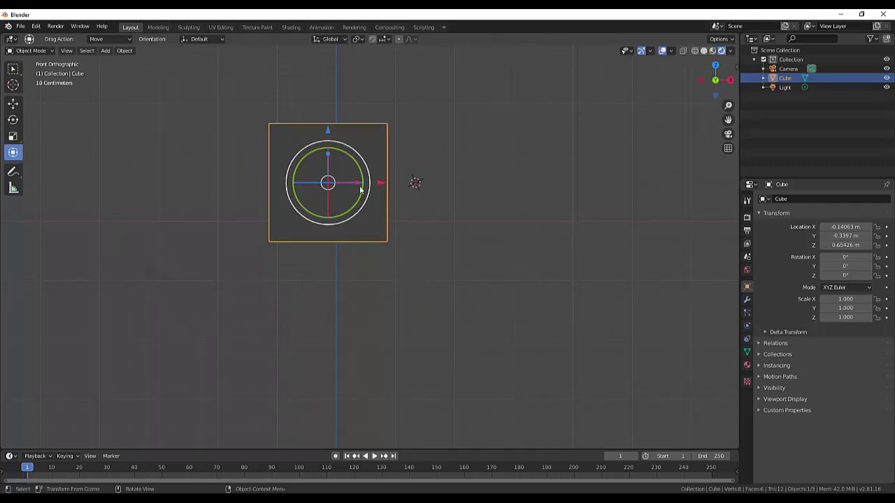
- Drag the cube onto the origin axes with the gizmo, check the right view, then delete it
left_click_drag(327, 130, 327, 168)
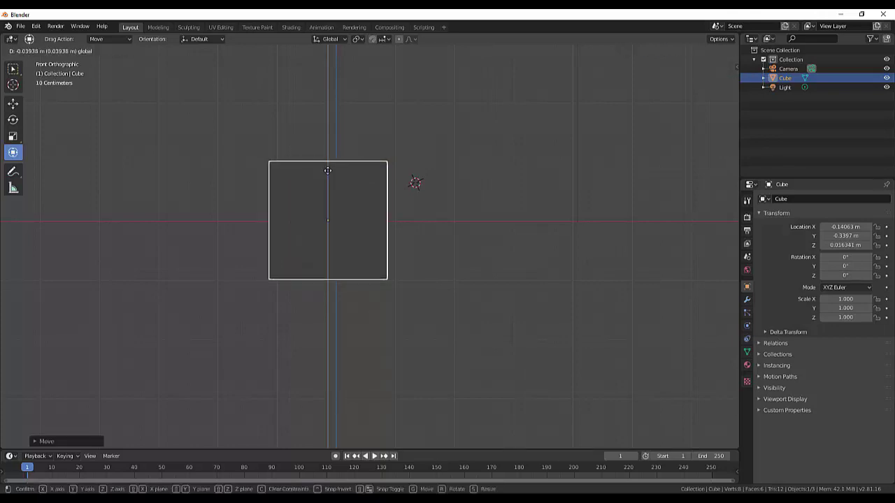
left_click_drag(328, 168, 330, 172)
left_click_drag(376, 223, 387, 223)
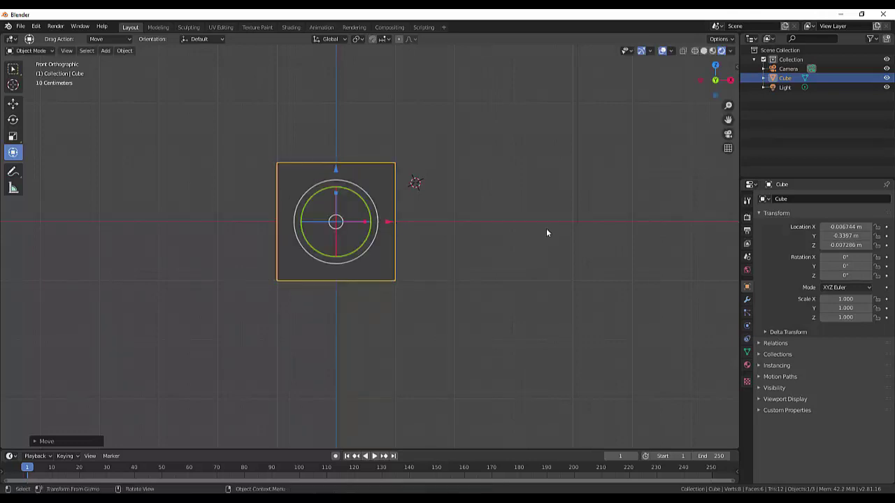
key("KP_3")
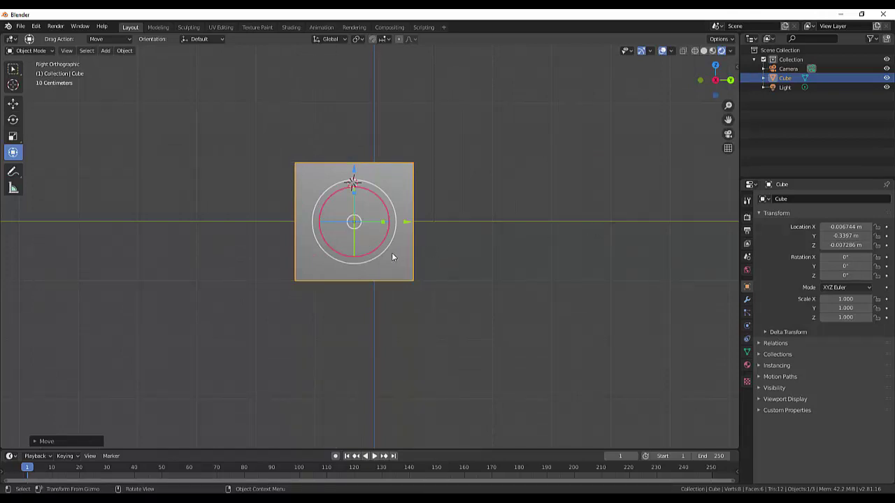
key("Delete")
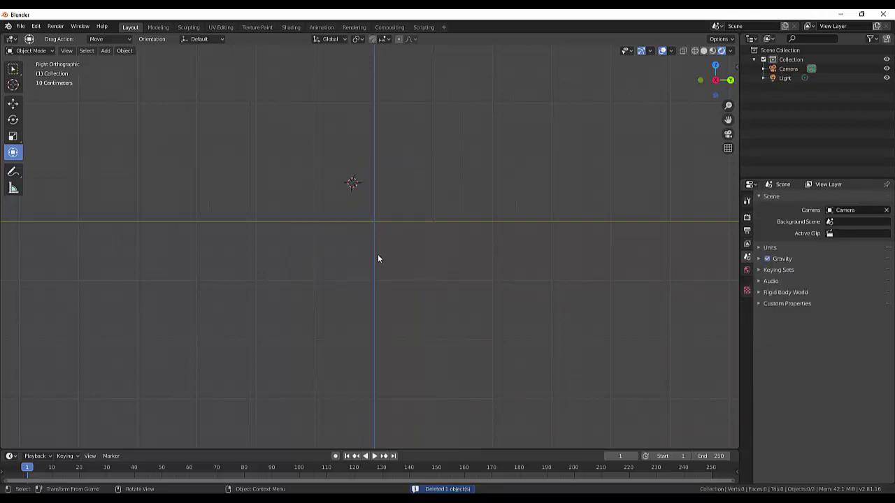
- Look through the camera, return to a perspective orbit, and open the Add menu
key("KP_0")
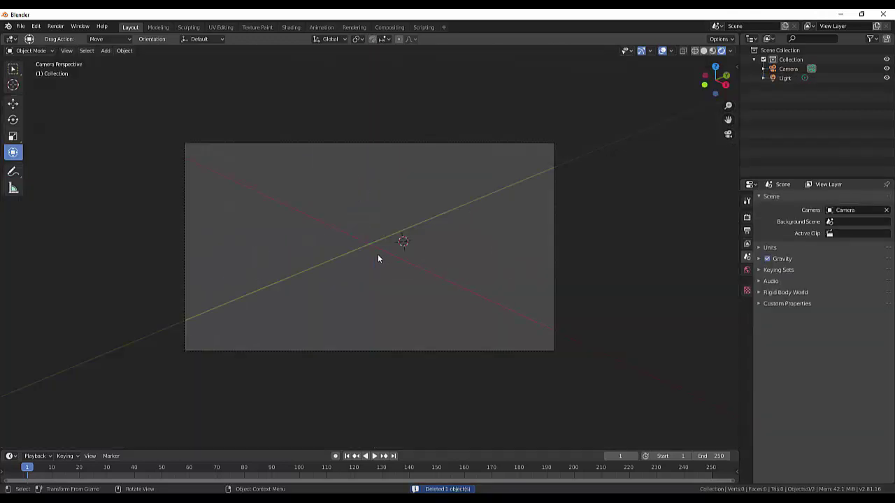
key("KP_3")
mouse_move(378, 259)
middle_mouse_down()
mouse_move(436, 239)
mouse_move(456, 270)
mouse_move(463, 266)
middle_mouse_up()
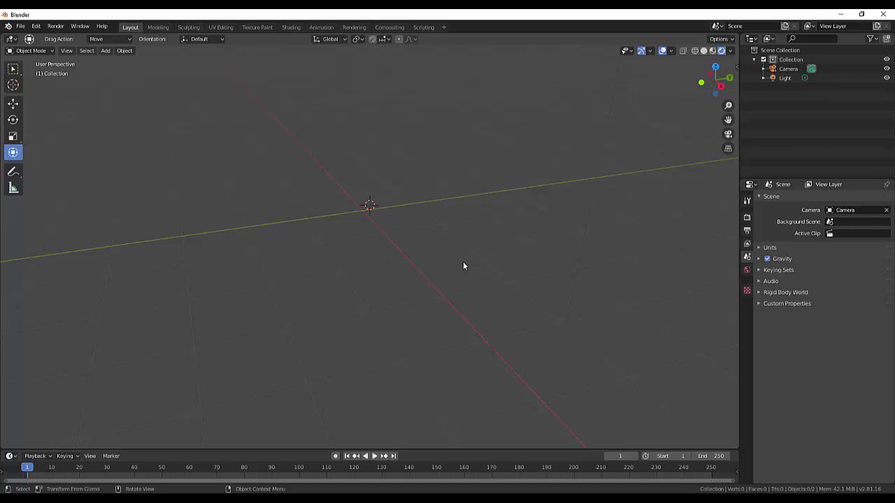
scroll(417, 250, "down", 4)
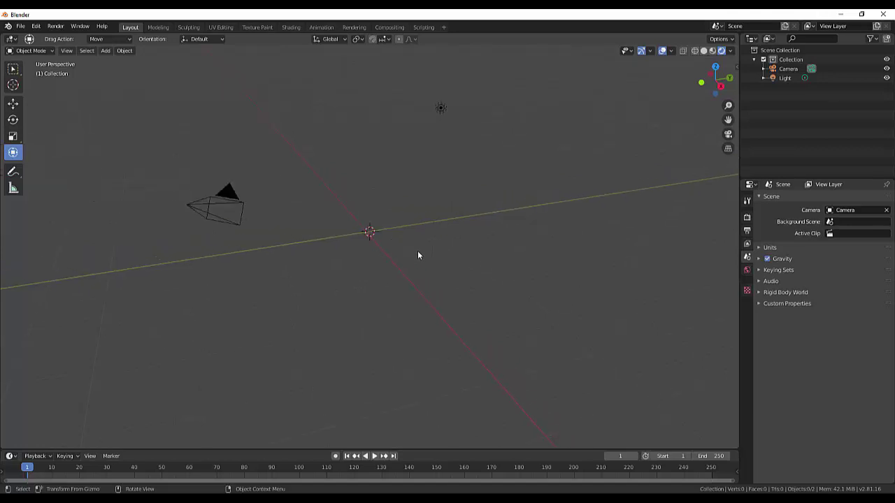
scroll(418, 251, "up", 4)
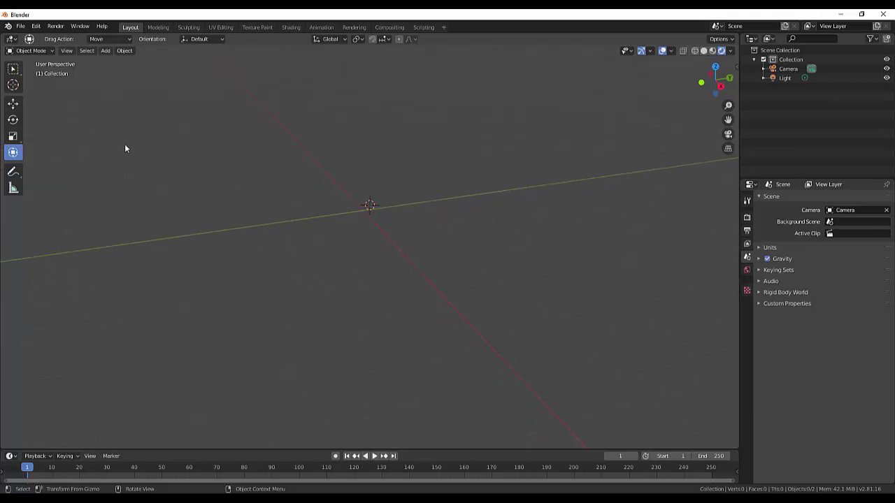
key("shift+a")
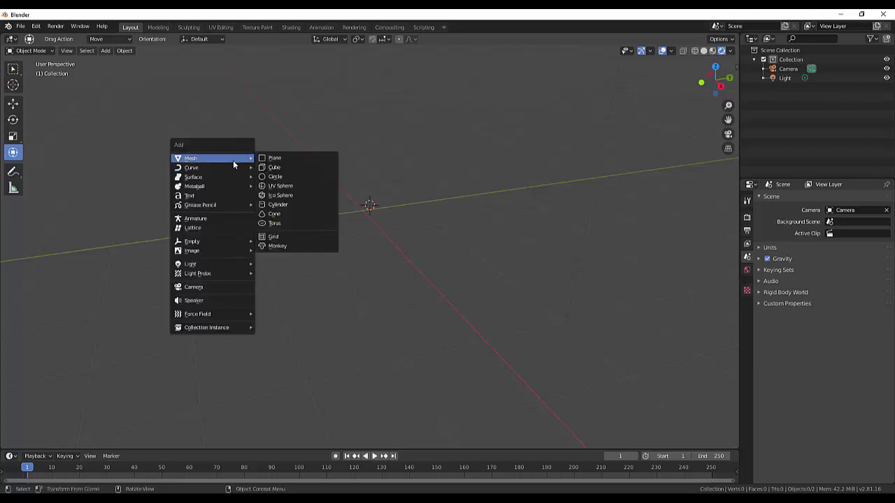
- Add a Suzanne monkey head at X 1.3407, Y -0.36409, Z 0.65426 m and orbit around it
left_click(278, 247)
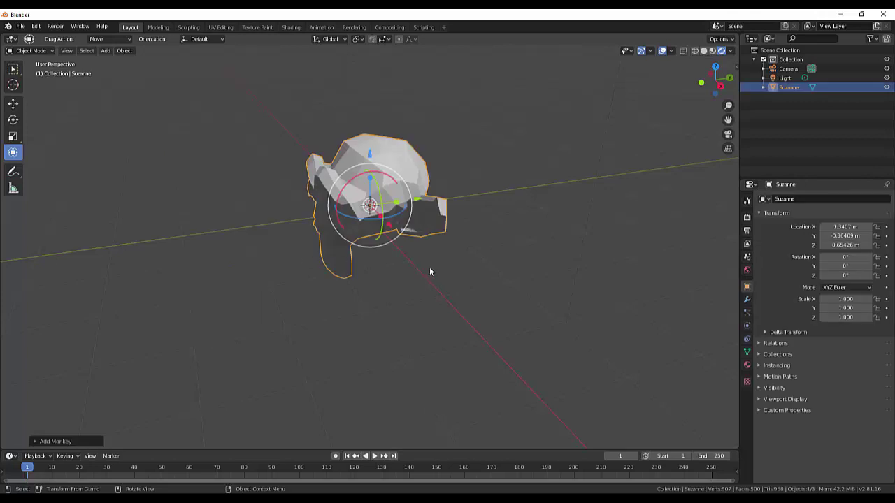
mouse_move(431, 271)
middle_mouse_down()
mouse_move(595, 260)
mouse_move(469, 283)
mouse_move(393, 263)
mouse_move(200, 271)
mouse_move(124, 250)
mouse_move(95, 255)
middle_mouse_up()
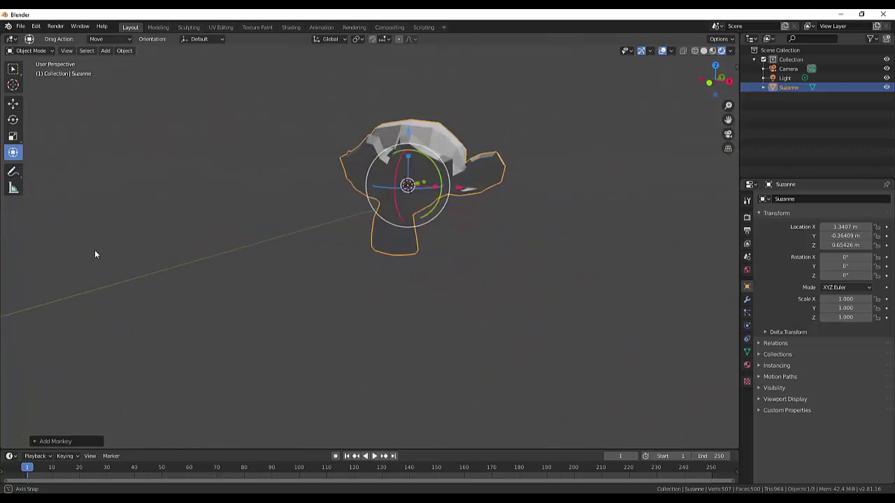
left_click(436, 280)
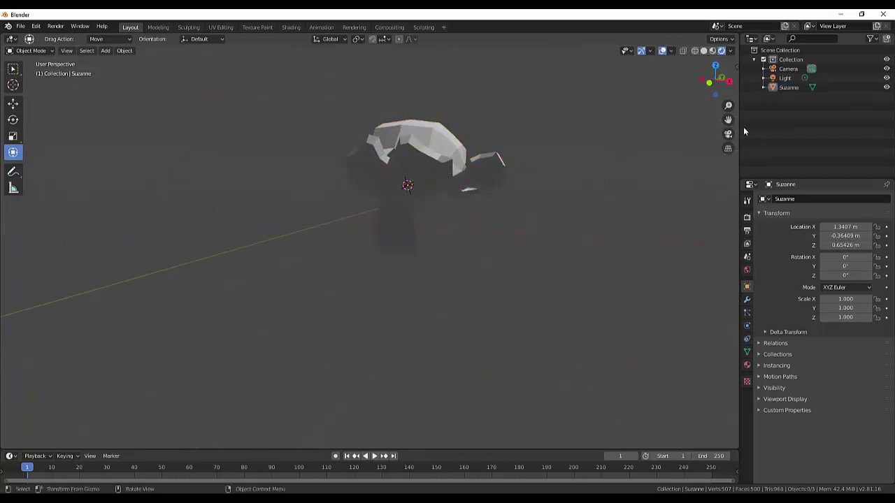
left_click(782, 78)
left_click(782, 79, "ctrl")
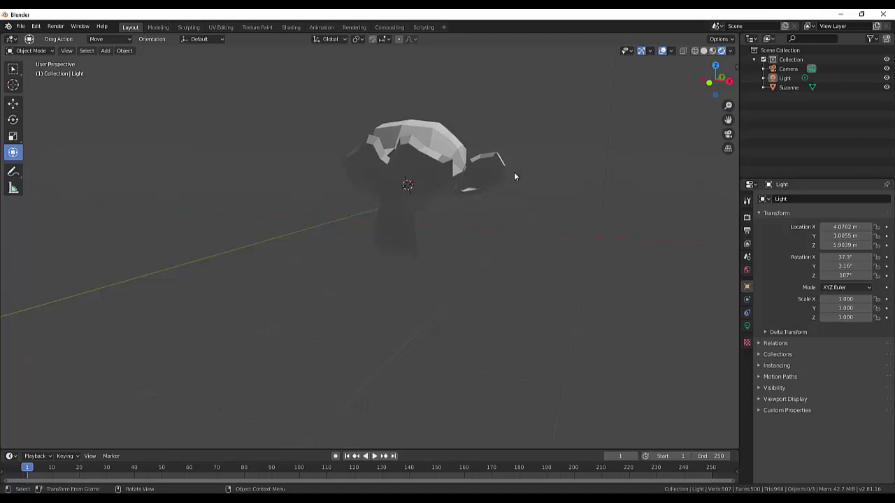
mouse_move(514, 176)
middle_mouse_down()
mouse_move(600, 217)
mouse_move(612, 178)
mouse_move(690, 171)
mouse_move(471, 196)
mouse_move(482, 185)
middle_mouse_up()
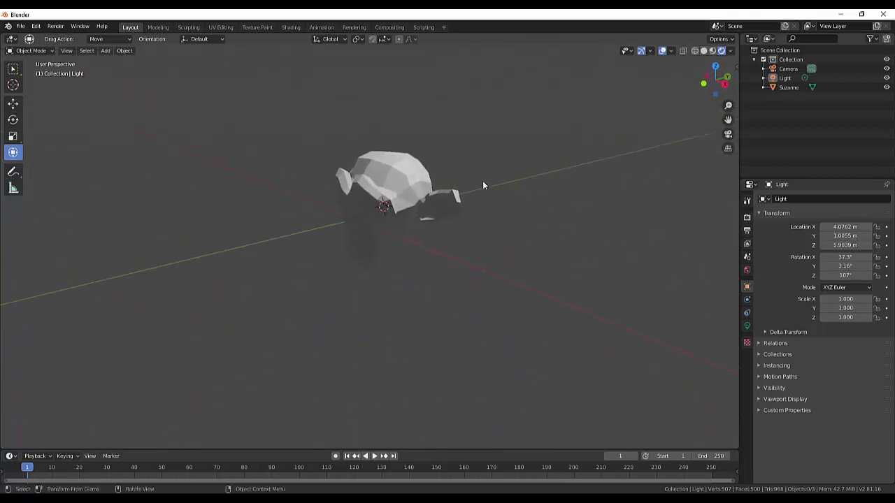
- Expand the Light object in the Outliner to show its light data, keeping the name Light
left_click(762, 79)
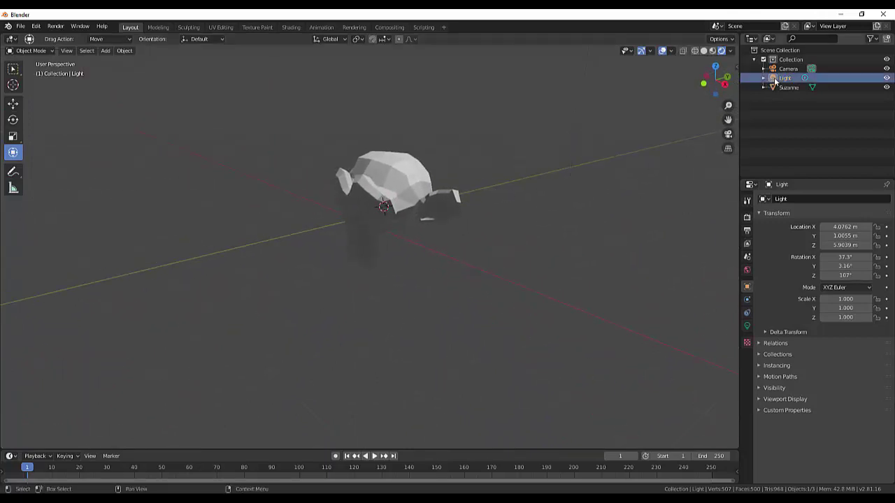
left_click(762, 79)
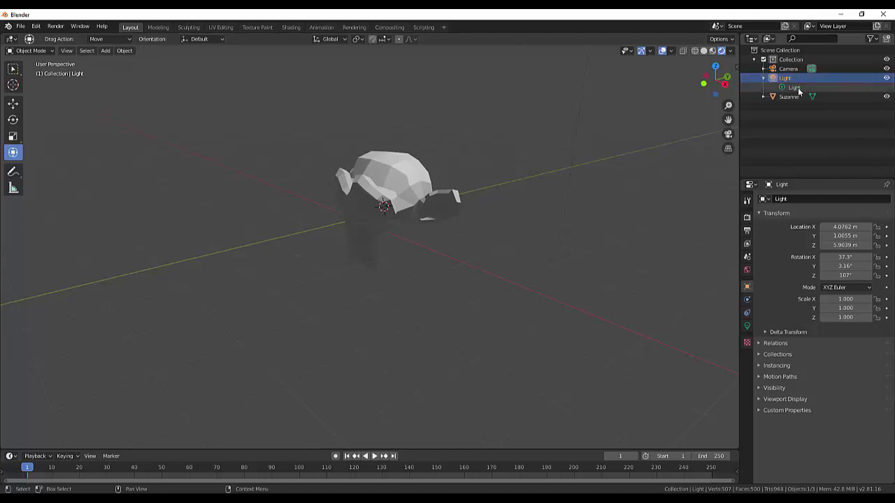
left_click(798, 88)
double_click(794, 88)
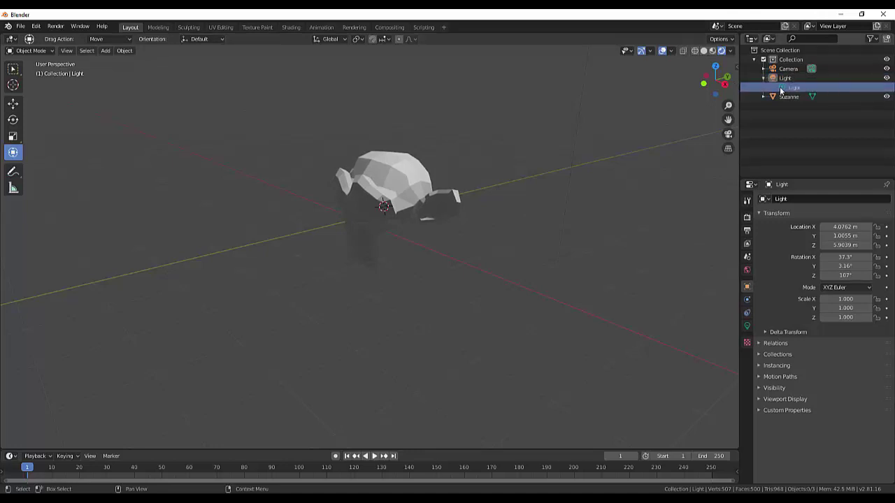
left_click(667, 154)
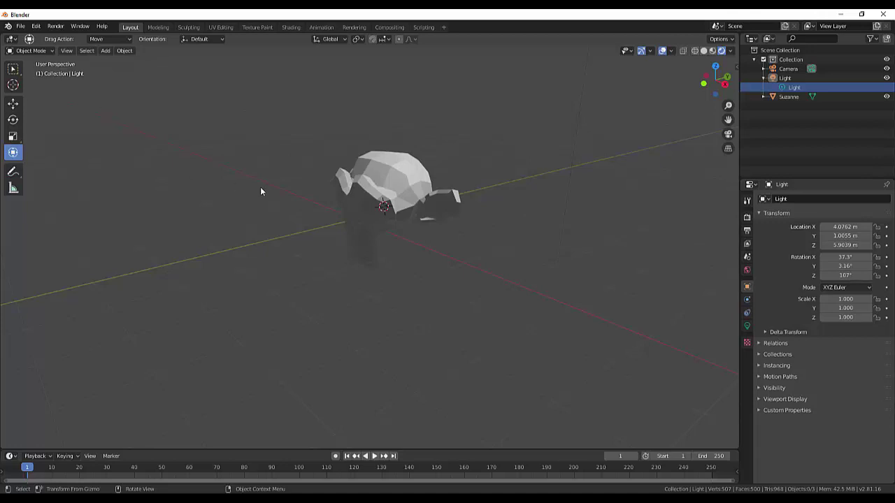
- Add a Sun light and tilt its light direction
key("shift+a")
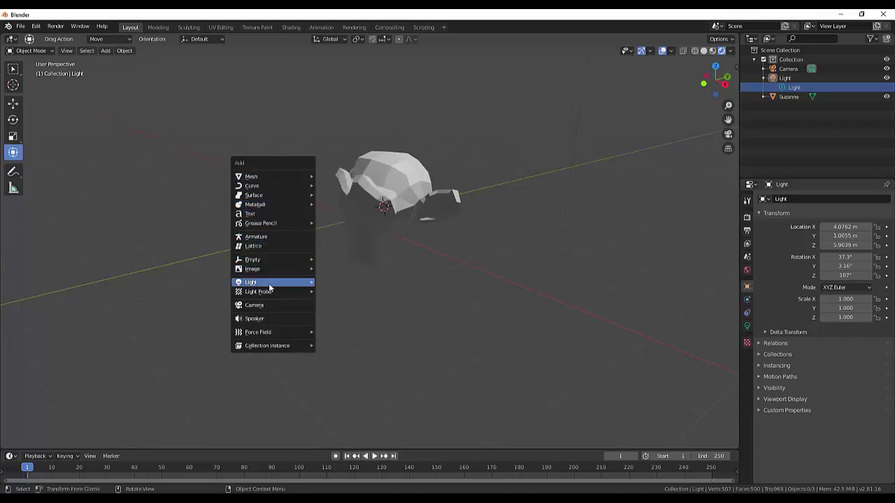
mouse_move(251, 282)
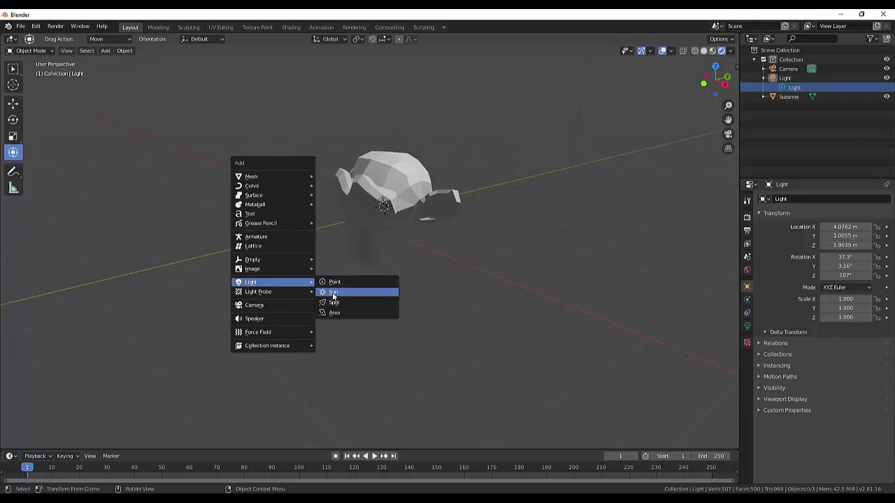
left_click(333, 293)
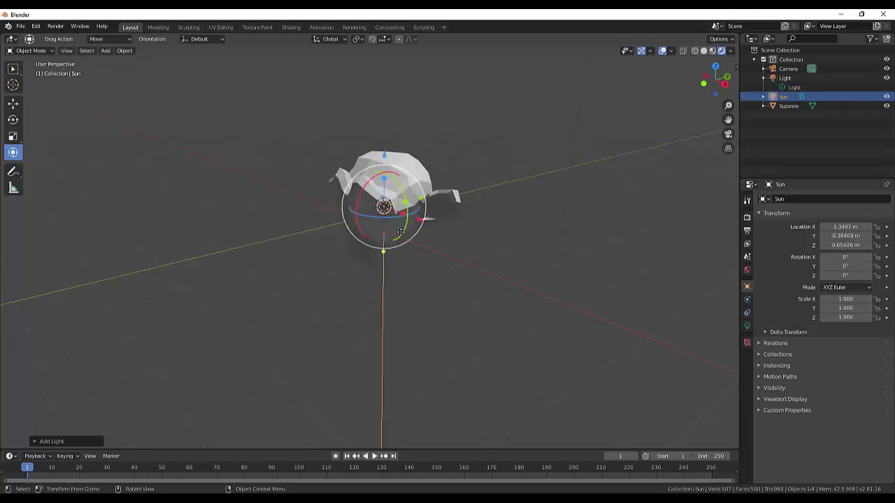
mouse_move(383, 252)
left_mouse_down()
mouse_move(332, 238)
mouse_move(449, 203)
mouse_move(418, 140)
mouse_move(461, 150)
left_mouse_up()
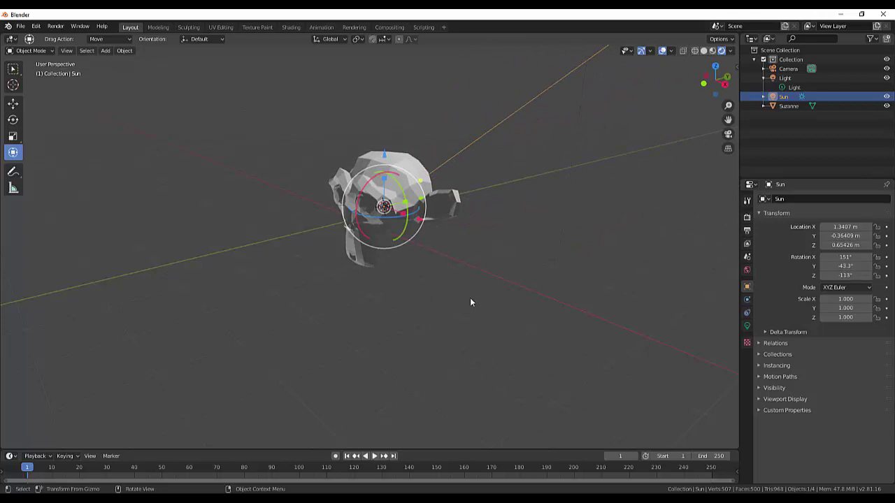
mouse_move(460, 306)
middle_mouse_down()
mouse_move(525, 296)
mouse_move(520, 302)
middle_mouse_up()
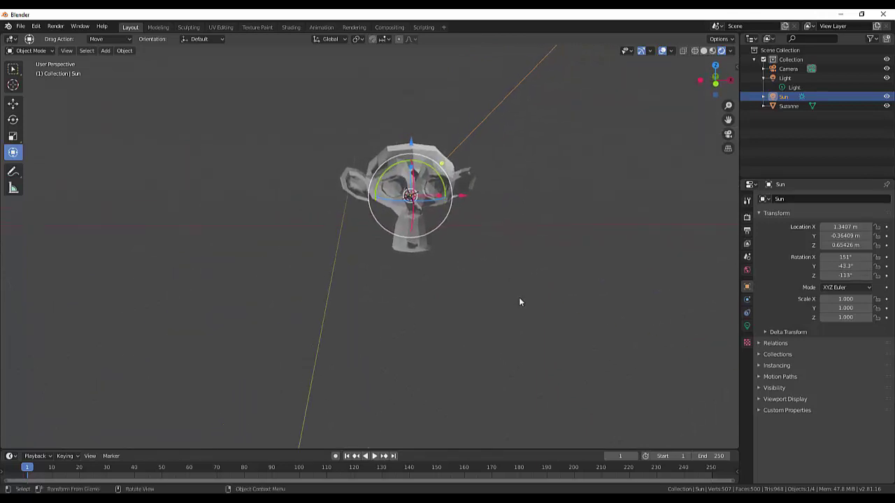
- In top view, move the Sun along X to about 2.67 m, right of Suzanne
key("KP_7")
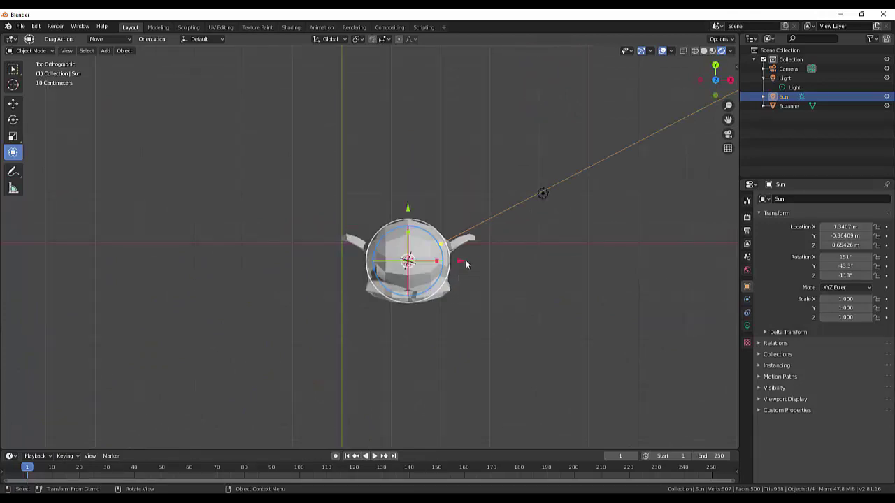
key("g")
key("x")
left_click(466, 262)
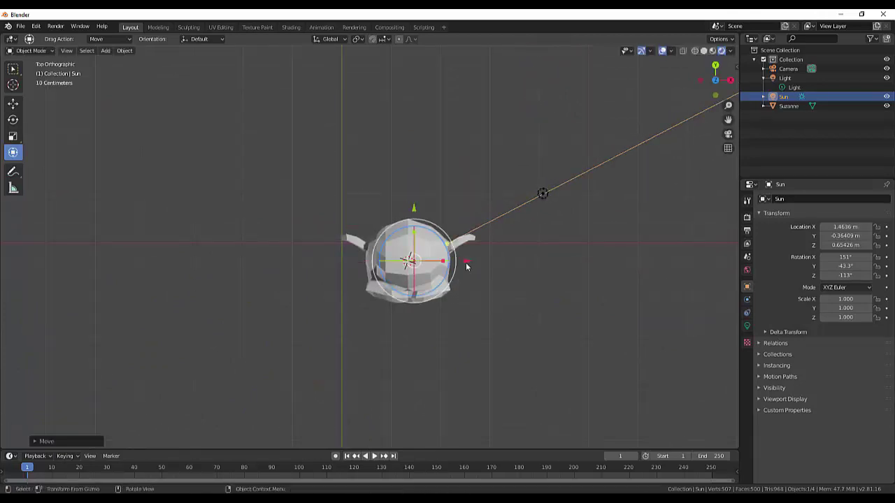
left_click_drag(468, 264, 527, 251)
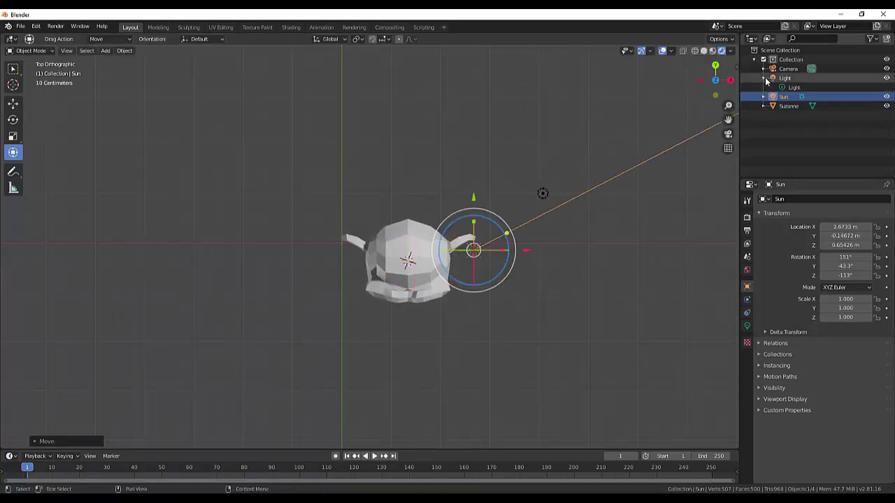
- Select Suzanne and move it to the grid centre
left_click(788, 106)
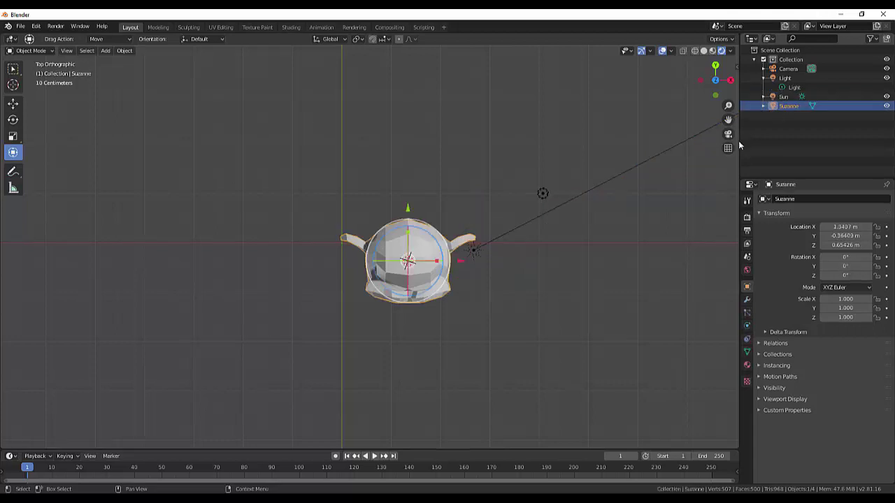
key("g")
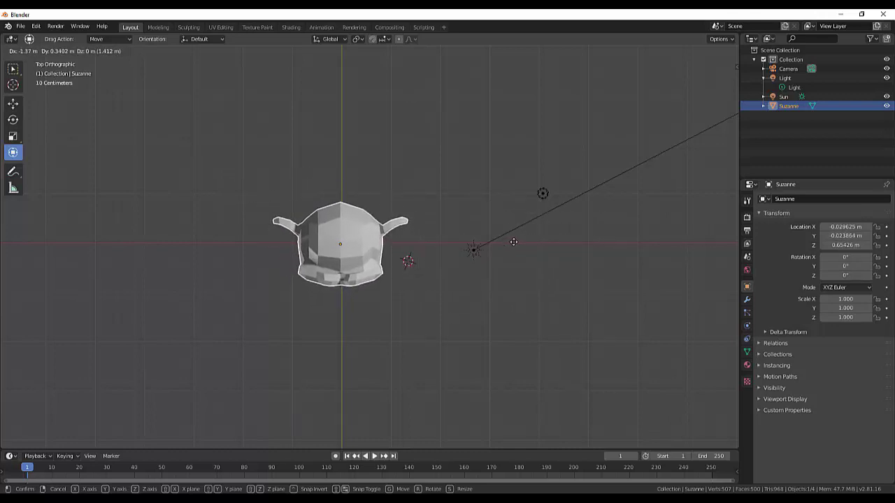
left_click(513, 242)
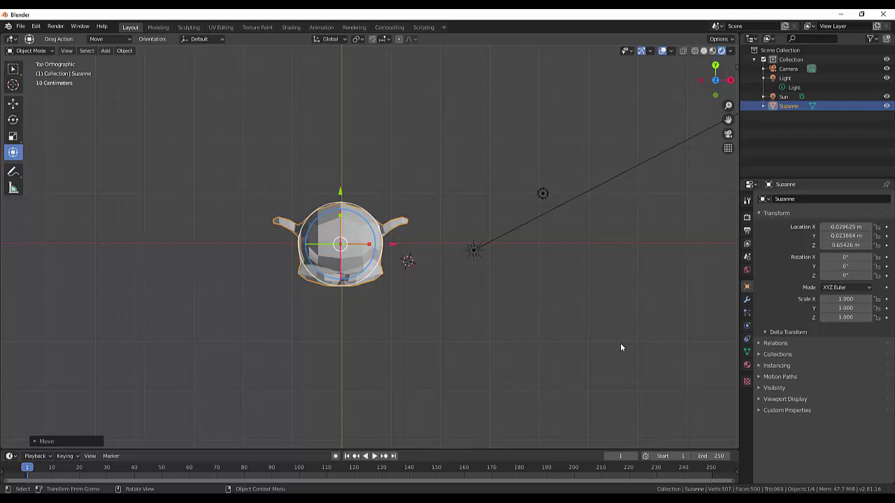
- In front view, lower Suzanne along Z to sit on the horizontal axis
key("ctrl+KP_7")
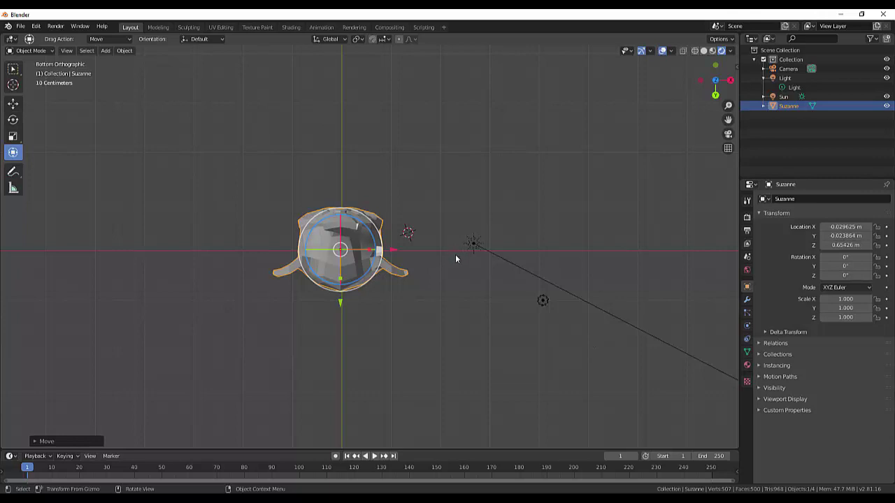
key("KP_1")
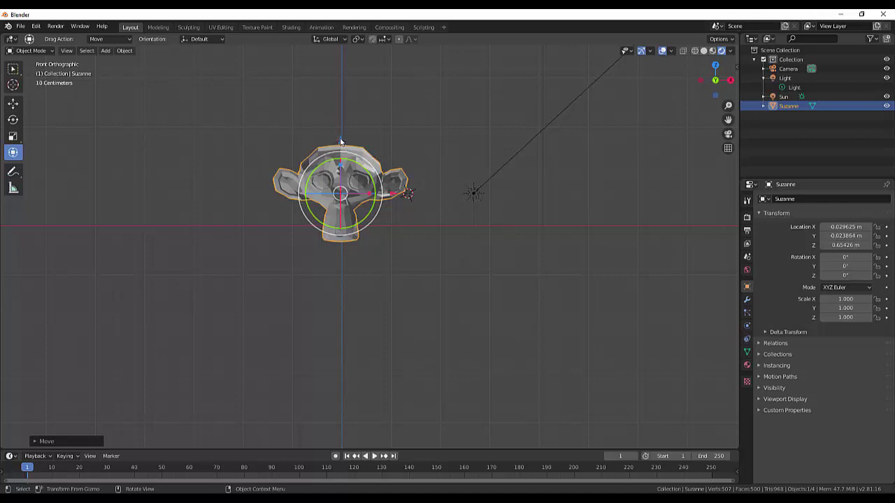
key("g")
key("z")
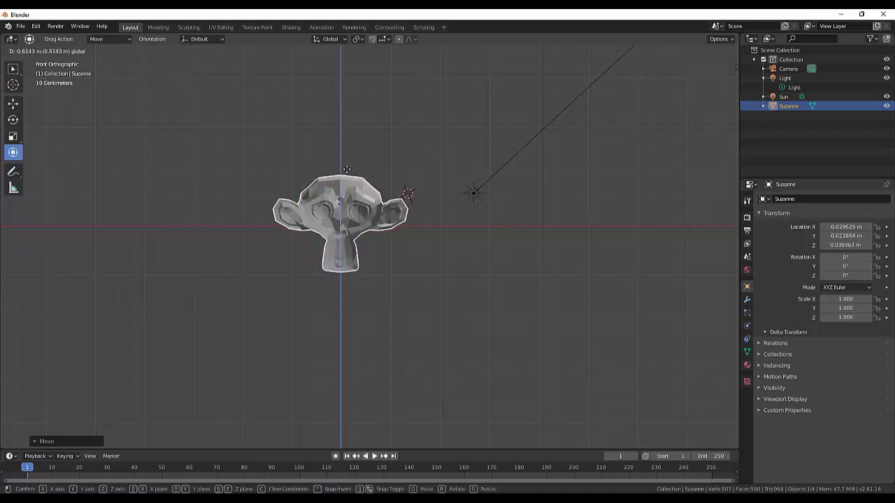
left_click(345, 172)
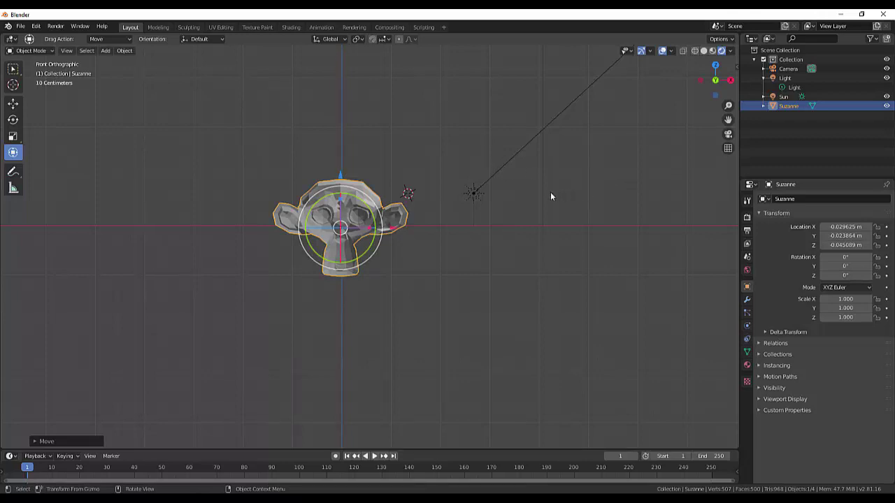
- Cycle through the front, right, top and bottom preset views of Suzanne
key("KP_3")
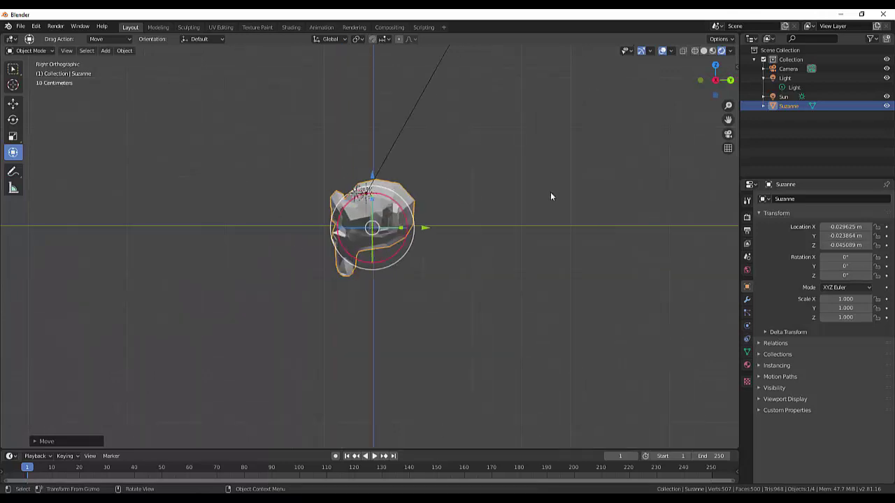
key("KP_1")
key("KP_7")
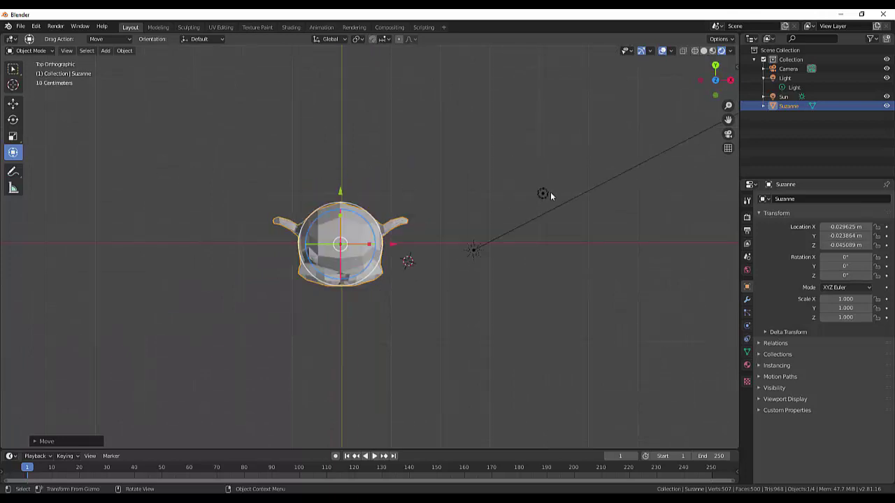
key("ctrl+KP_7")
key("KP_7")
key("KP_1")
key("KP_3")
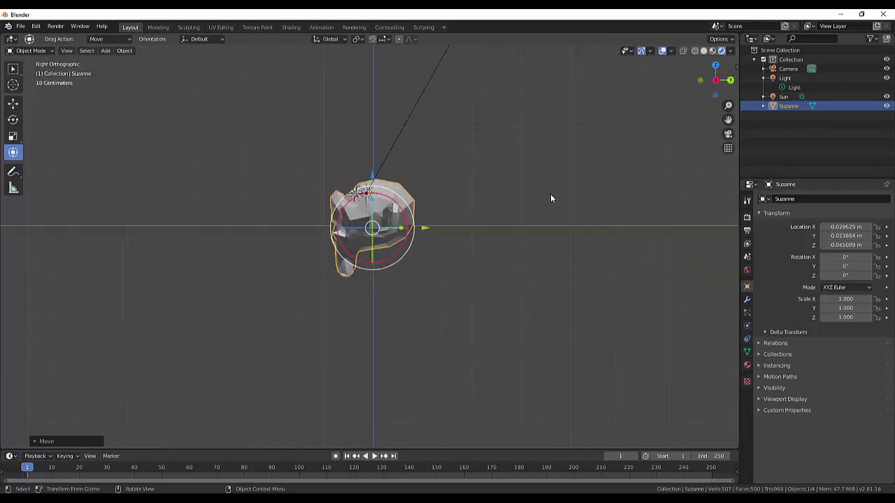
key("KP_1")
key("KP_3")
key("ctrl+KP_7")
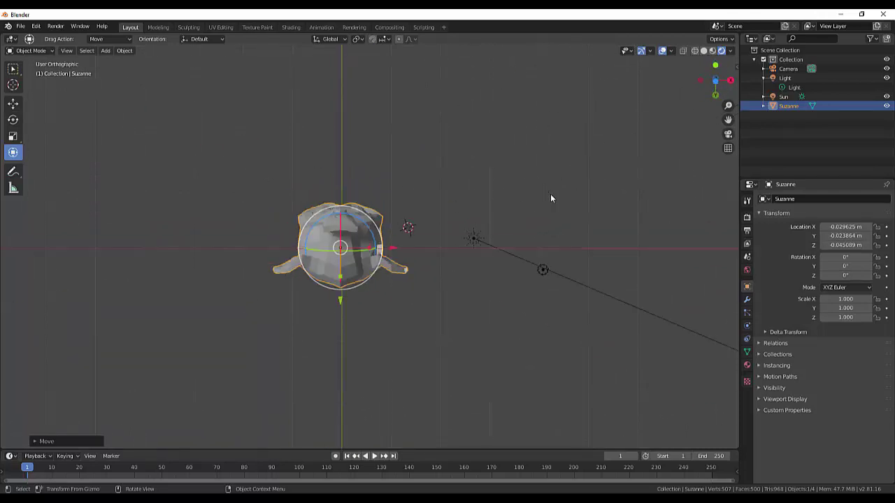
key("KP_7")
key("KP_1")
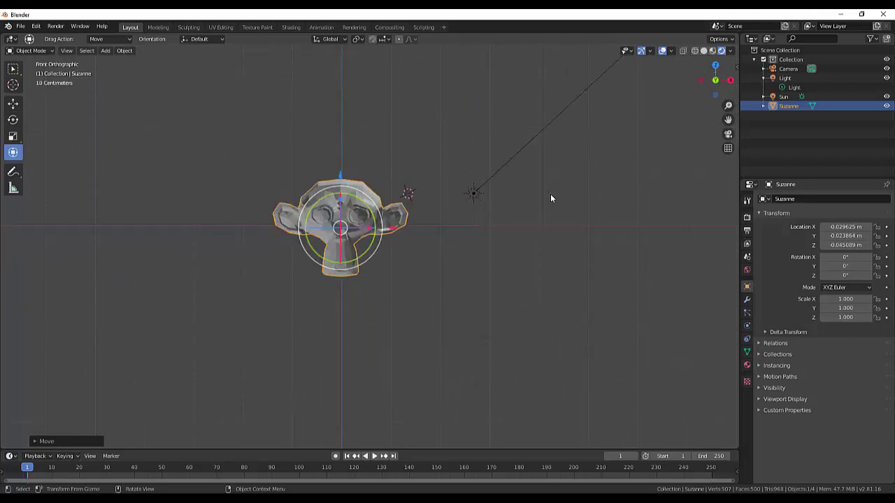
key("KP_3")
key("KP_1")
- Switch to perspective view and orbit to see the monkey at an angle
scroll(343, 235, "up", 3)
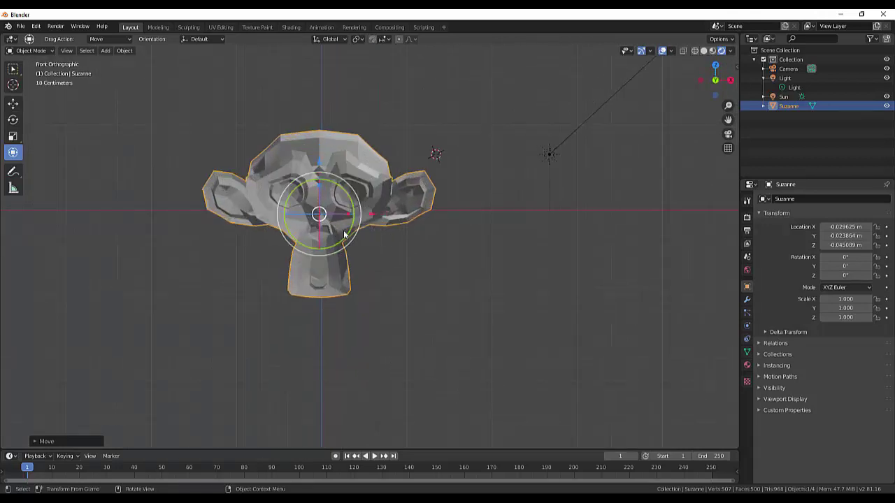
scroll(424, 256, "down", 1)
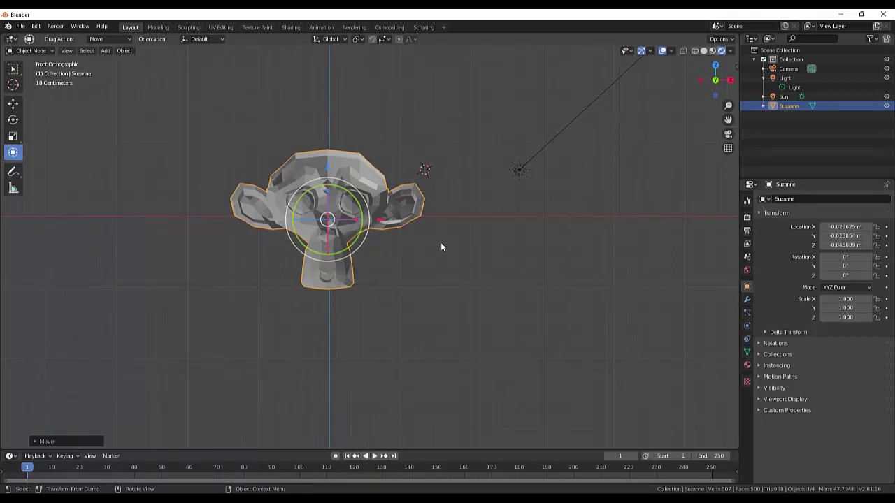
key("KP_5")
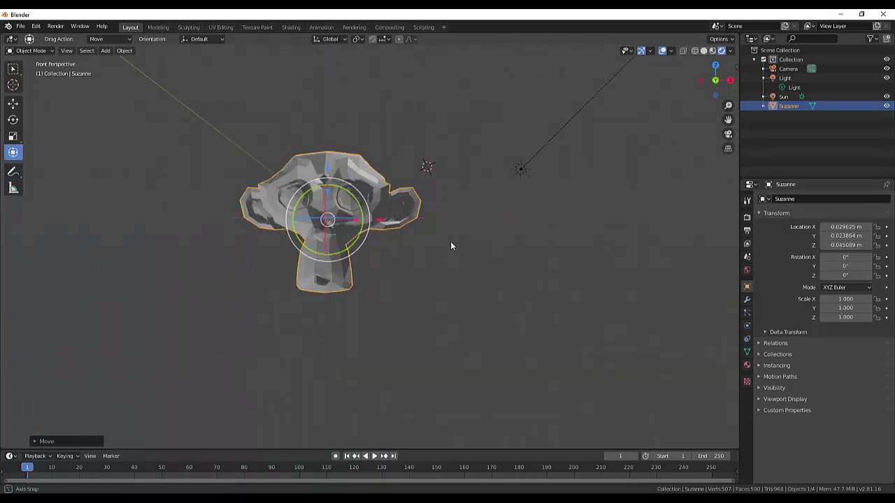
mouse_move(452, 246)
middle_mouse_down()
mouse_move(480, 273)
mouse_move(513, 276)
mouse_move(479, 281)
mouse_move(239, 255)
mouse_move(312, 331)
mouse_move(437, 268)
mouse_move(507, 250)
mouse_move(669, 253)
mouse_move(454, 285)
mouse_move(430, 260)
mouse_move(425, 264)
mouse_move(501, 294)
middle_mouse_up()
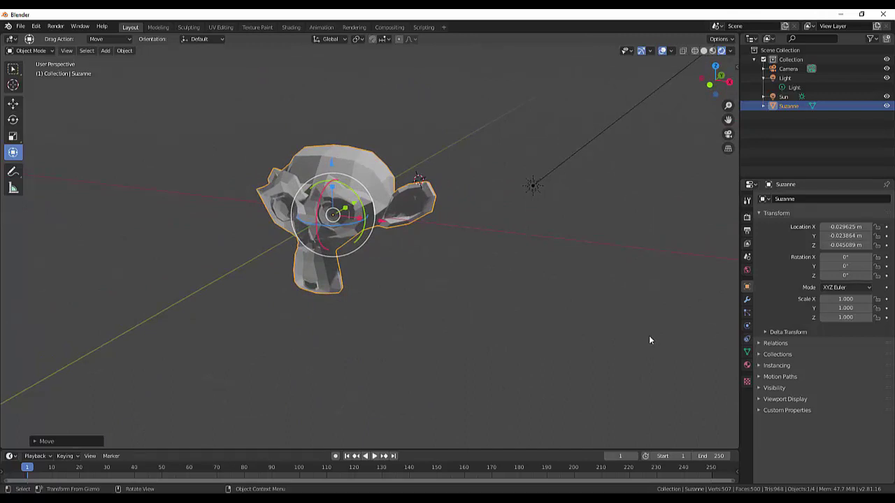
- Compare Suzanne in solid and rendered shading, then switch the viewport to wireframe
left_click(704, 50)
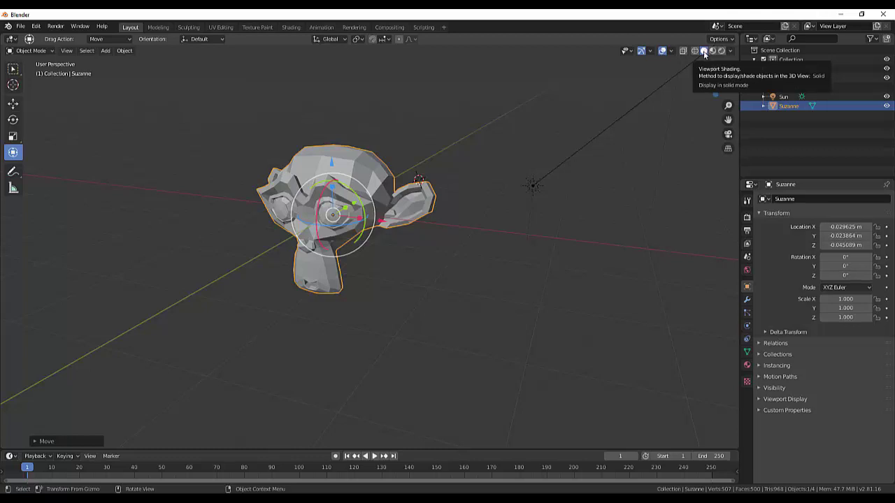
left_click(714, 50)
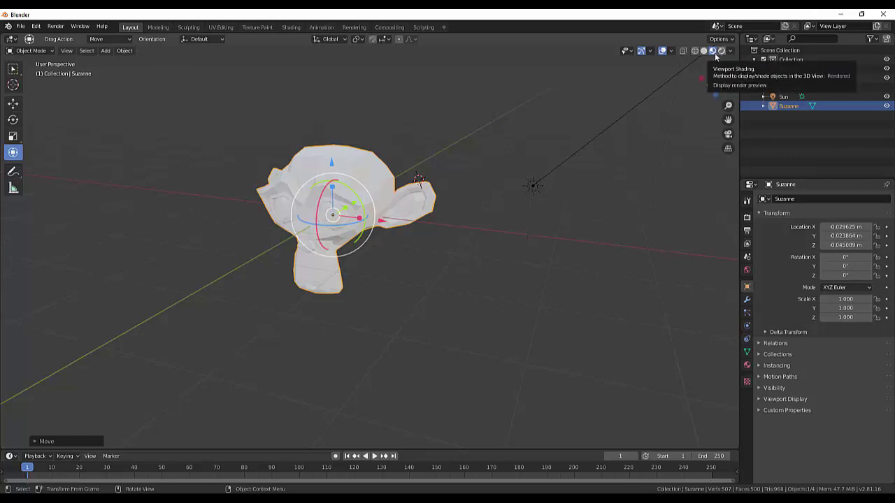
left_click(704, 52)
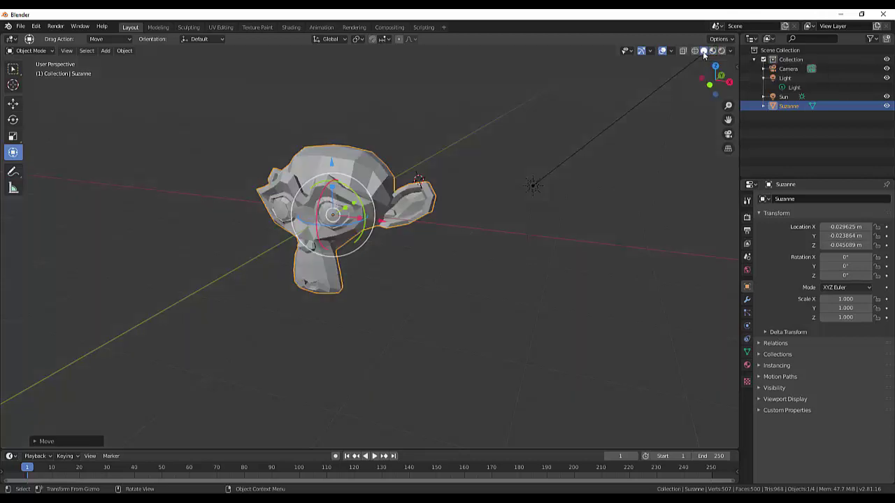
left_click(695, 52)
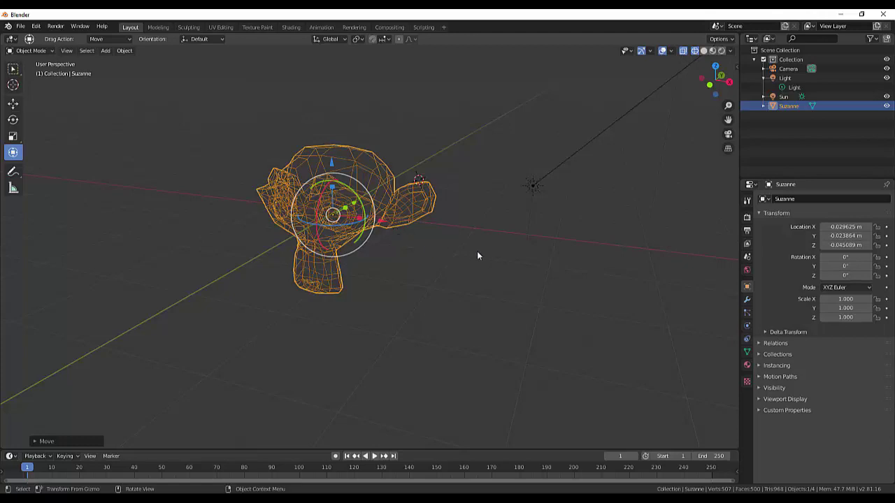
- Hide the Sun lamp in the Outliner and view Suzanne in solid shading from a new angle
mouse_move(478, 254)
middle_mouse_down()
mouse_move(497, 286)
mouse_move(462, 247)
middle_mouse_up()
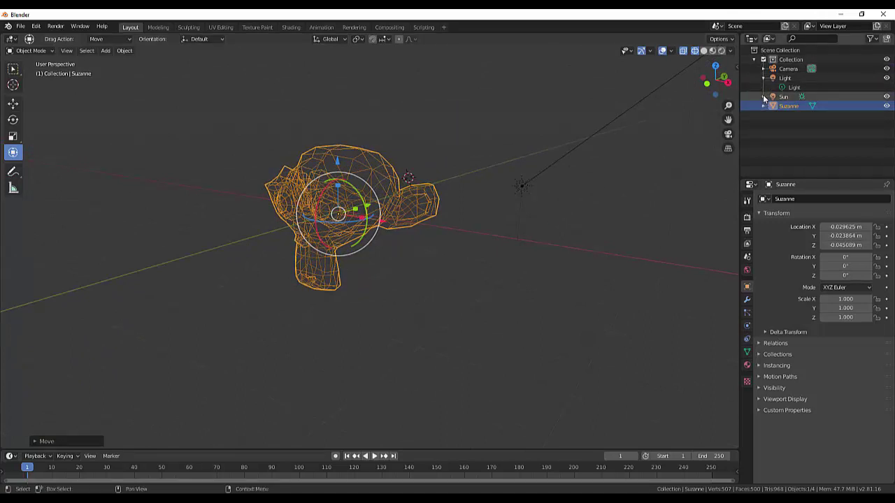
left_click(887, 96)
left_click(704, 52)
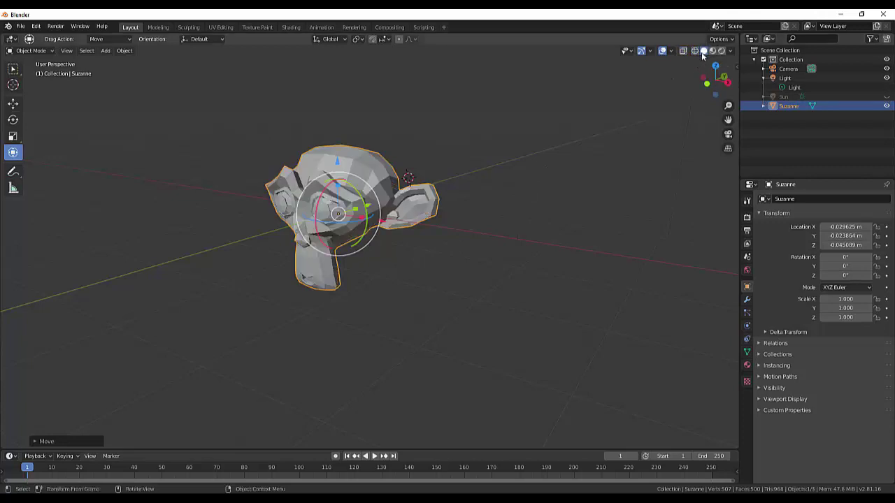
middle_click_drag(485, 200, 481, 203)
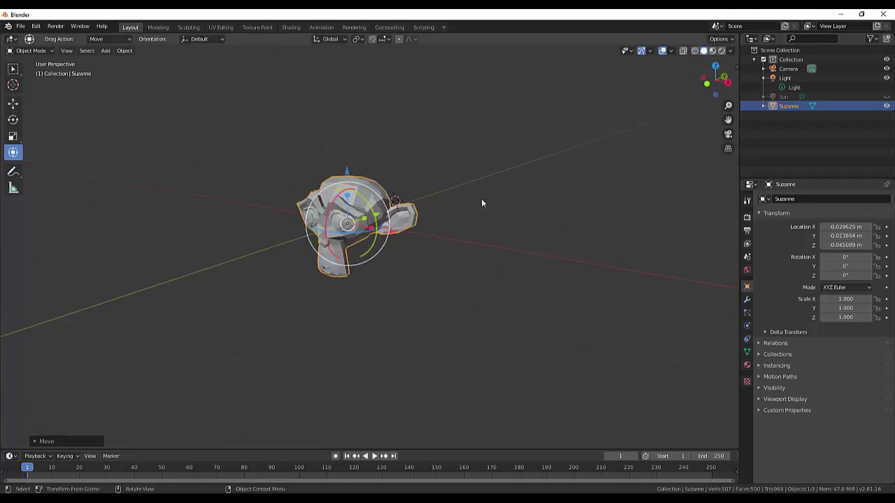
scroll(481, 203, "down", 2)
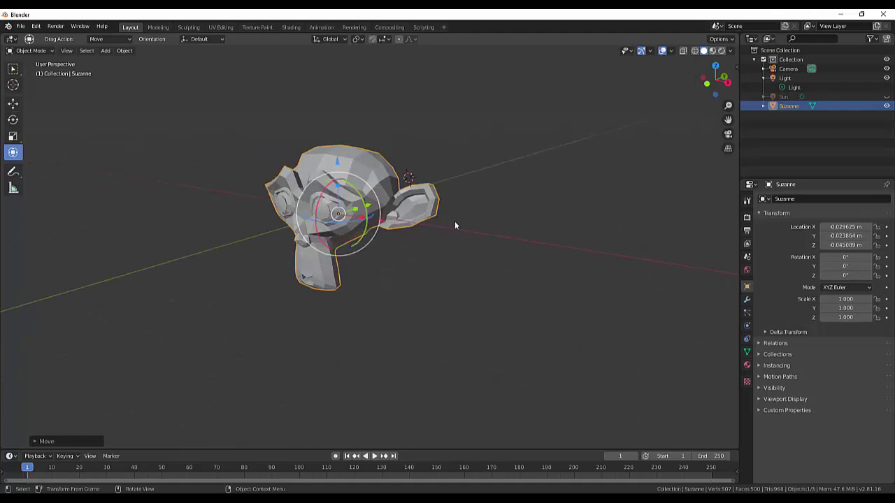
mouse_move(455, 223)
middle_mouse_down()
mouse_move(575, 201)
mouse_move(674, 201)
mouse_move(53, 196)
mouse_move(178, 203)
mouse_move(207, 216)
mouse_move(144, 224)
mouse_move(138, 259)
mouse_move(154, 298)
mouse_move(183, 214)
middle_mouse_up()
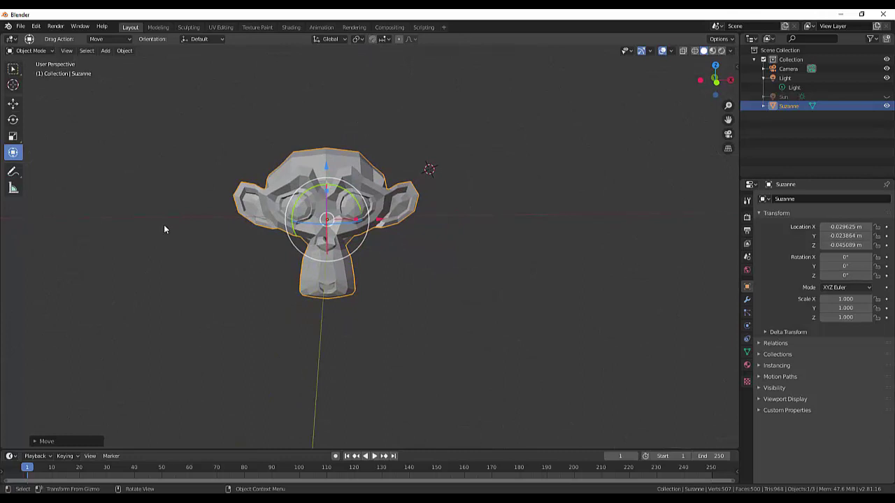